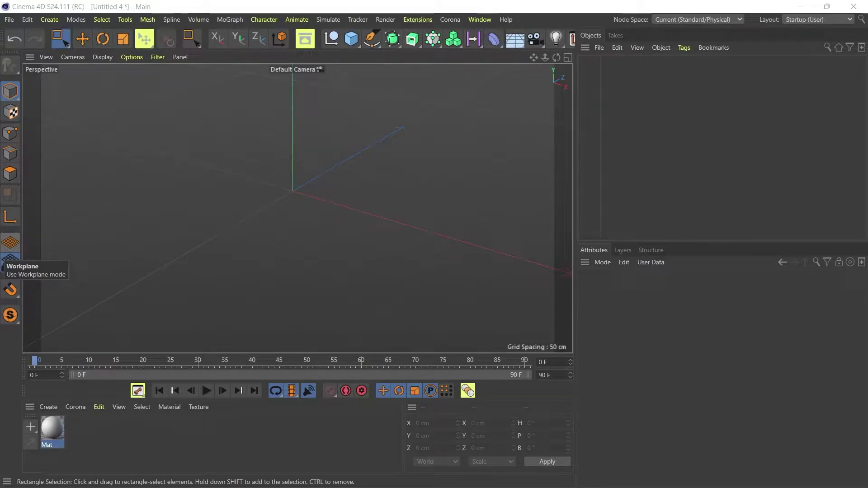
# Enable workplane mode and orbit the empty viewport slightly around the origin
pyautogui.click(10, 261)
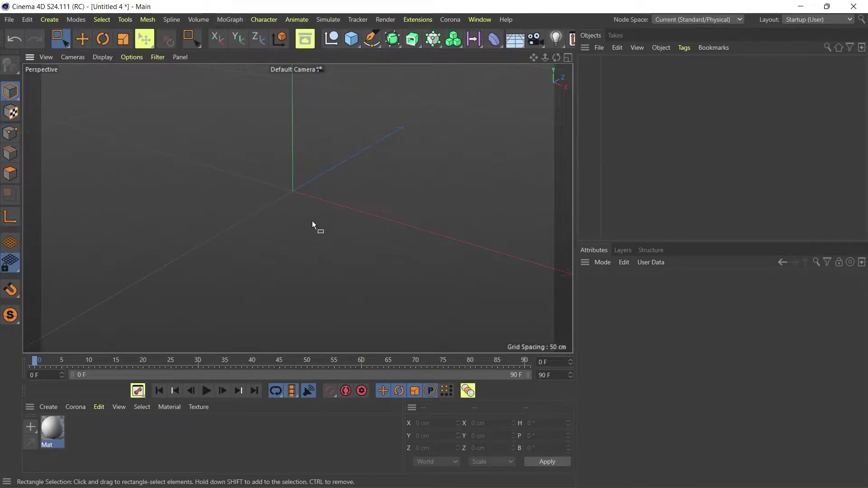
pyautogui.keyDown('alt'); pyautogui.moveTo(267, 179); pyautogui.dragTo(267, 170); pyautogui.keyUp('alt')
pyautogui.keyDown('alt'); pyautogui.moveTo(267, 170); pyautogui.dragTo(289, 174); pyautogui.keyUp('alt')
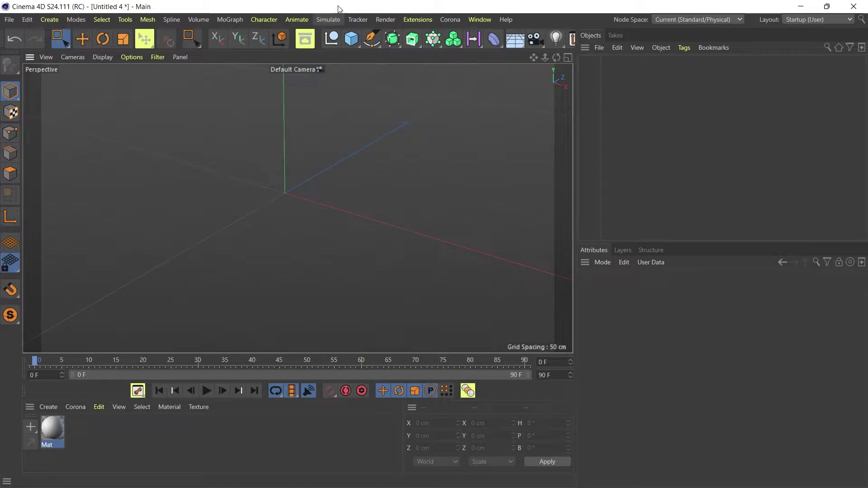
# Add a 200 cm cube and raise it to Y 72.643 cm
pyautogui.click(351, 39)
pyautogui.scroll(-2, 277, 182)
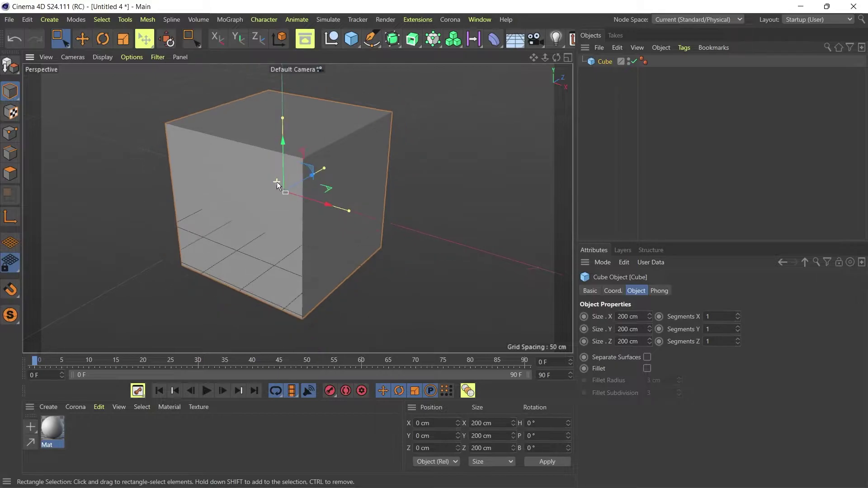
pyautogui.moveTo(281, 175); pyautogui.dragTo(277, 121)
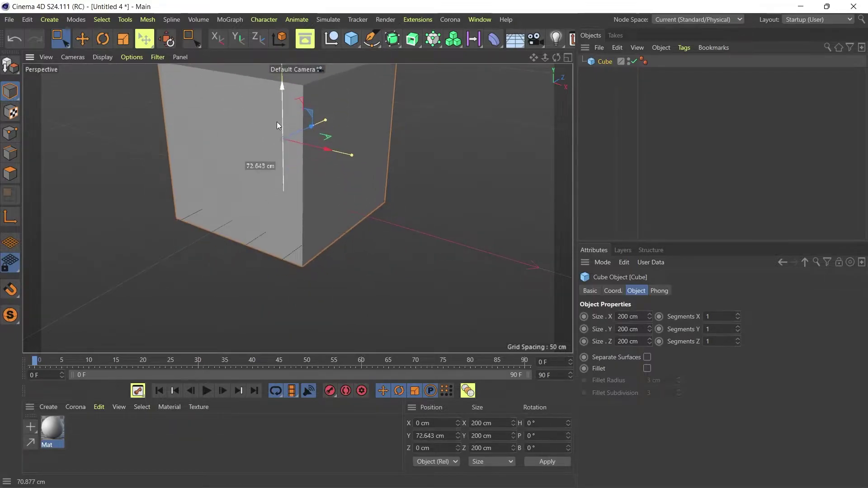
pyautogui.scroll(-2, 246, 236)
pyautogui.scroll(2, 245, 237)
# Load Art 6.jpg as the Color texture of material Mat, copying it into the project
pyautogui.doubleClick(52, 429)
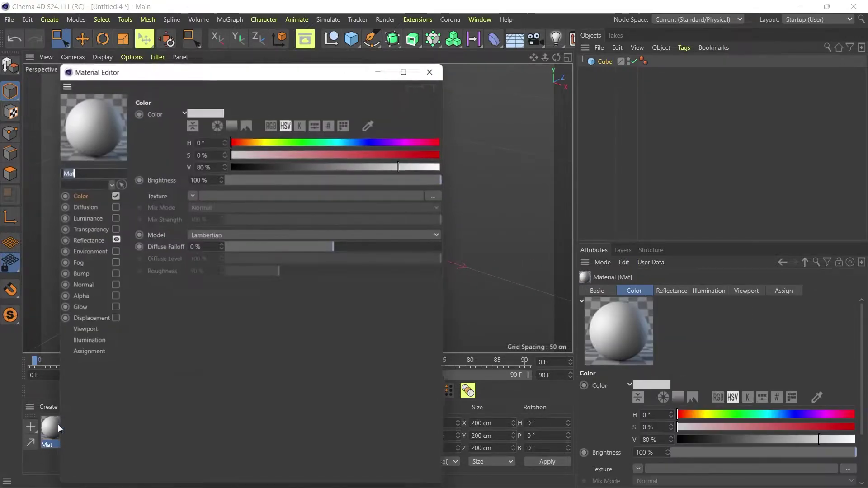
pyautogui.click(439, 195)
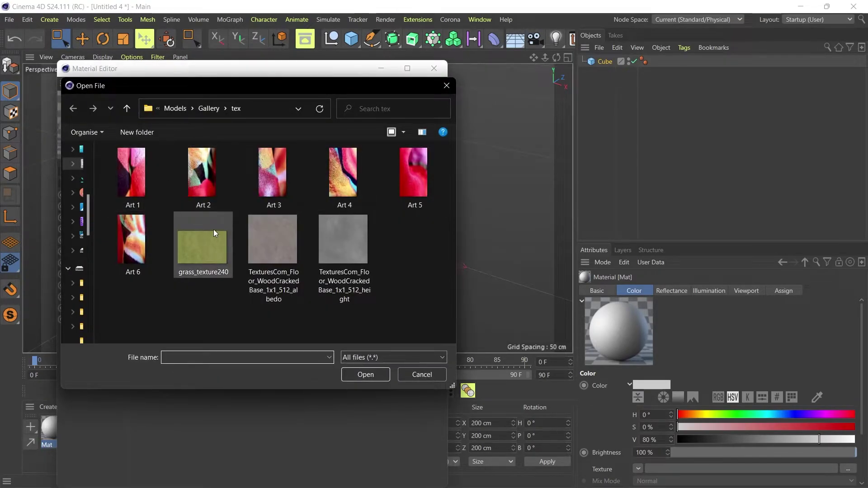
pyautogui.scroll(4, 89, 222)
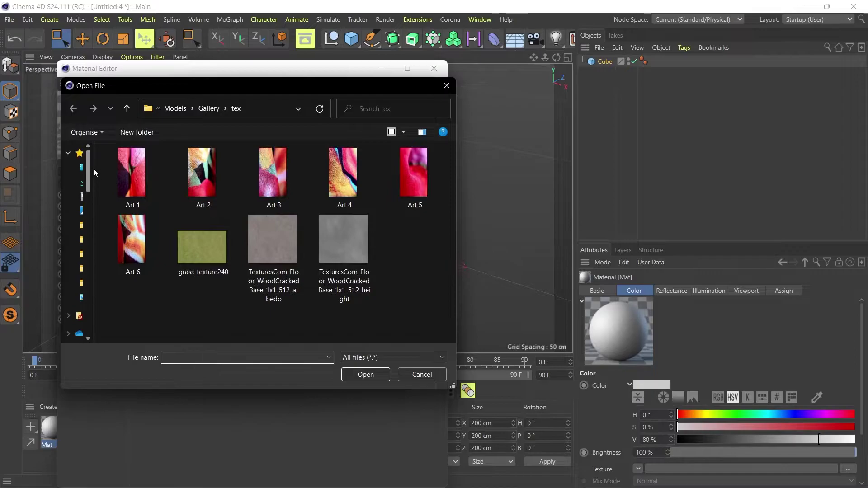
pyautogui.scroll(-3, 94, 186)
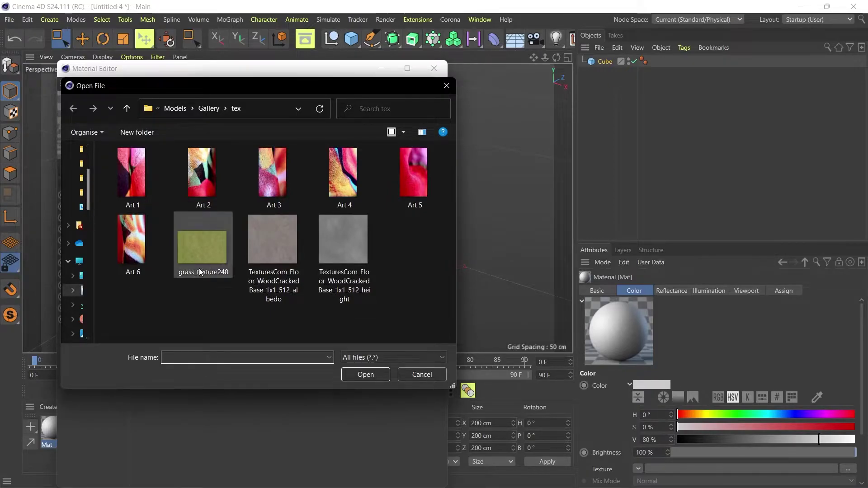
pyautogui.click(131, 237)
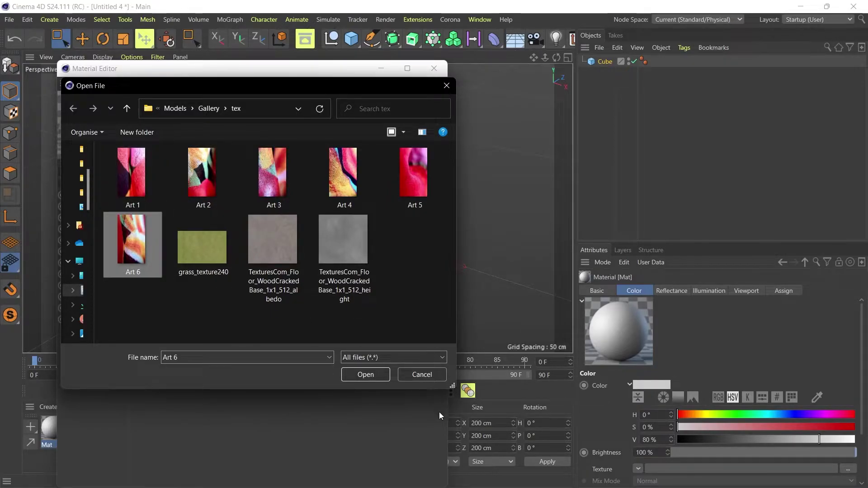
pyautogui.click(364, 374)
pyautogui.click(476, 300)
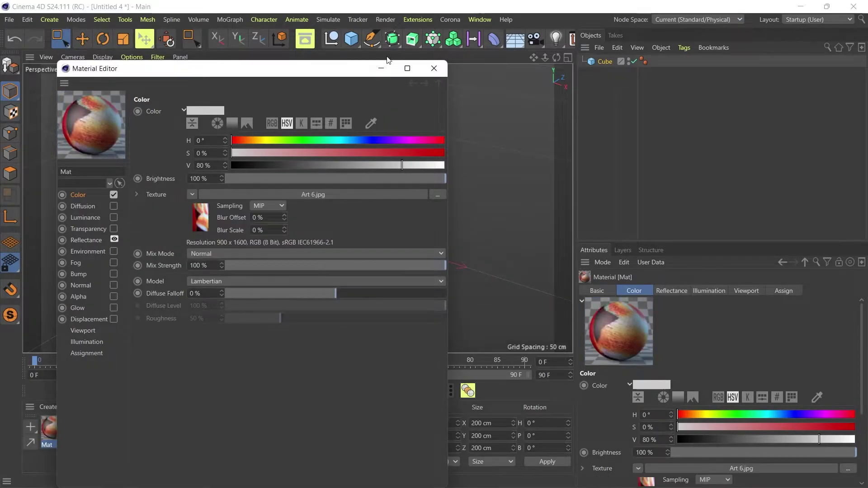
pyautogui.click(434, 68)
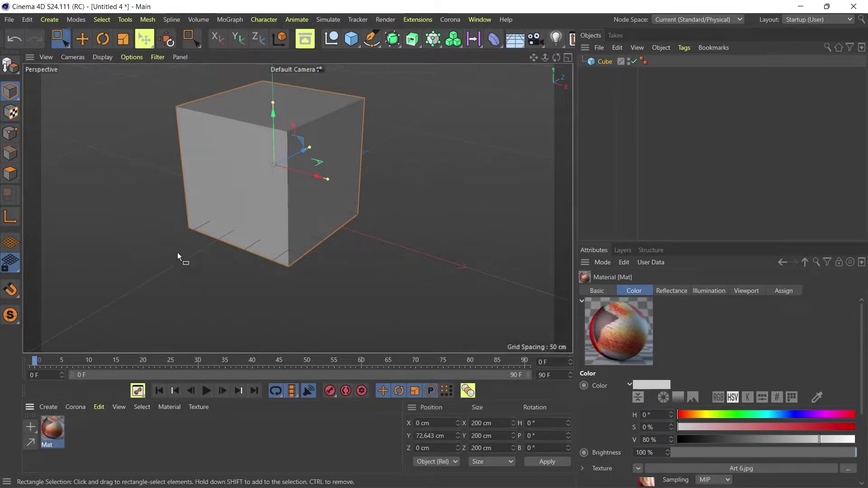
# Make the cube editable and select its front face with Live Select in Polygon mode
pyautogui.click(241, 169)
pyautogui.press('c')
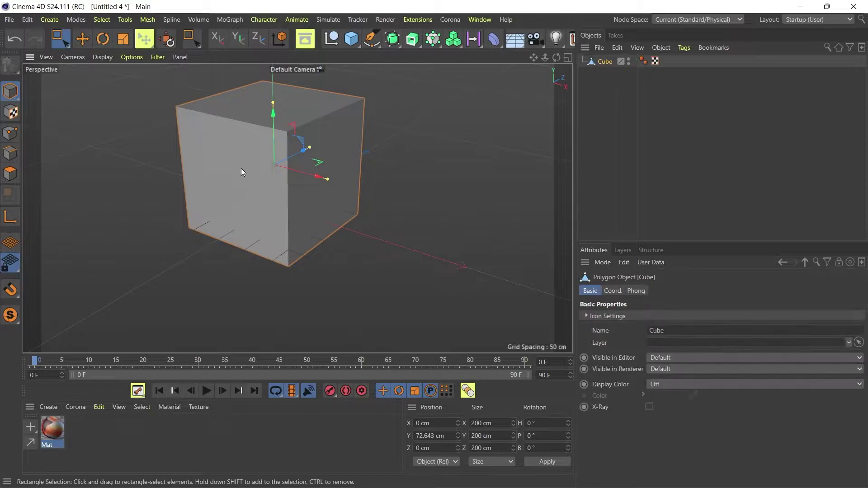
pyautogui.click(10, 173)
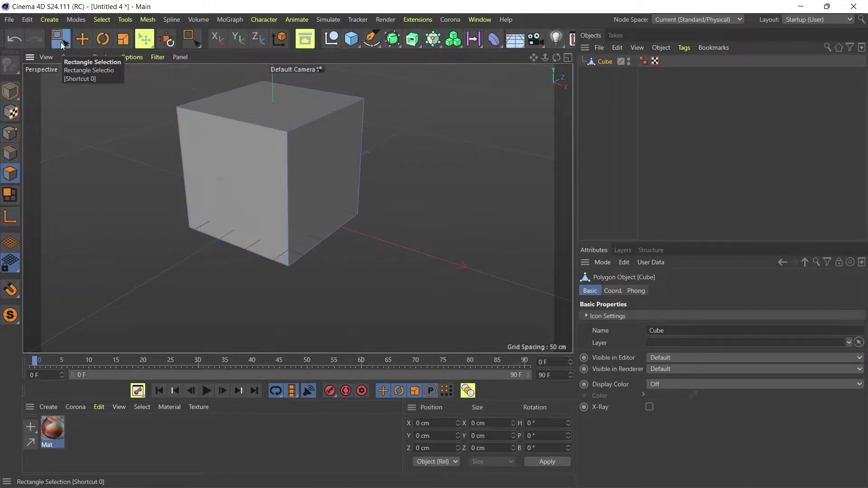
pyautogui.moveTo(61, 43); pyautogui.dragTo(88, 53)
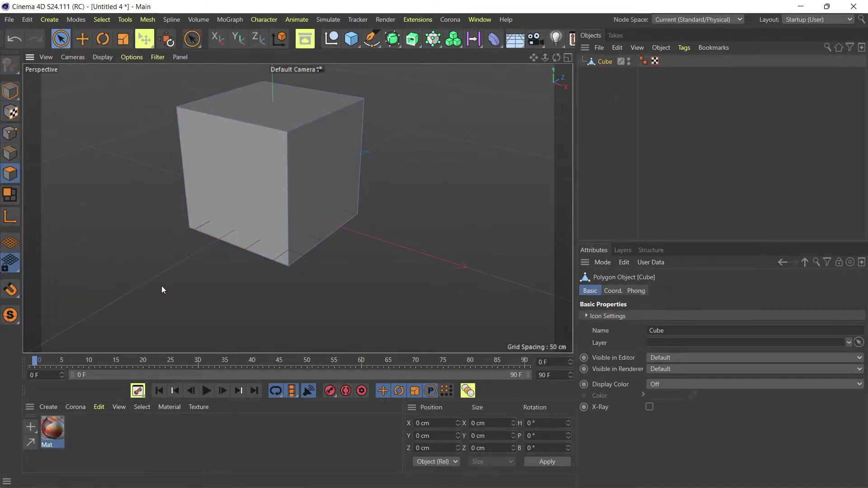
pyautogui.click(239, 189)
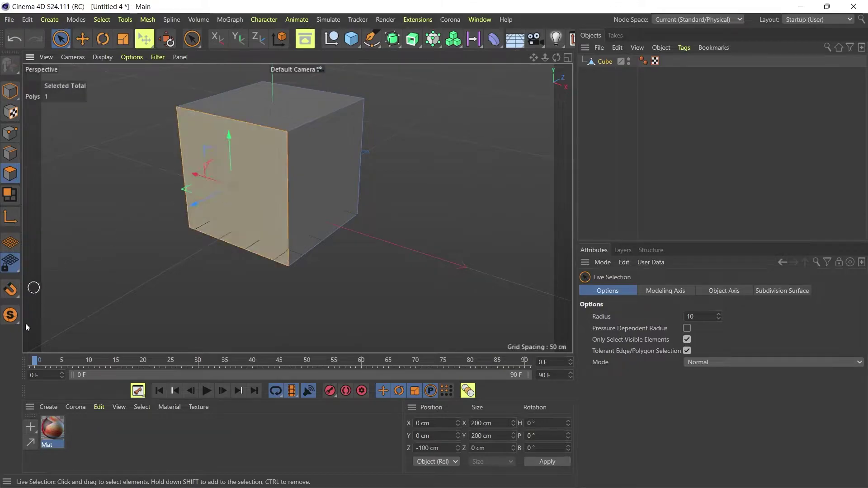
# Apply Mat to the selected front face only, then return to Model mode with the cube selected
pyautogui.rightClick(59, 428)
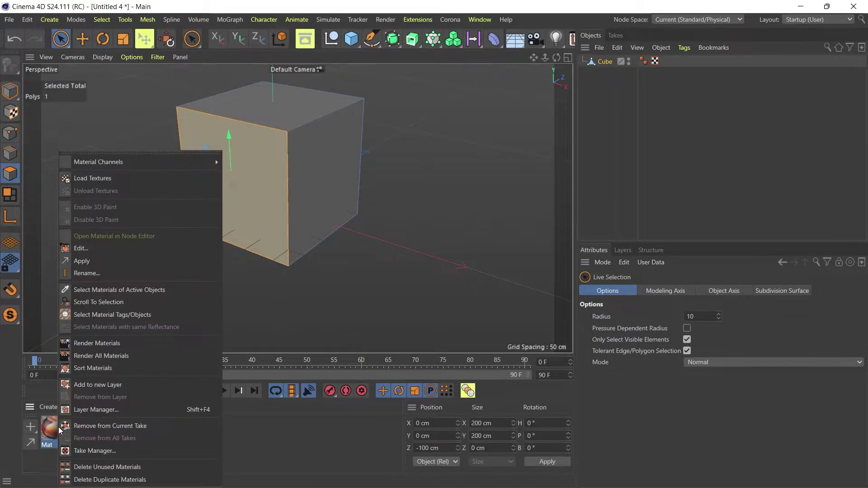
pyautogui.click(102, 261)
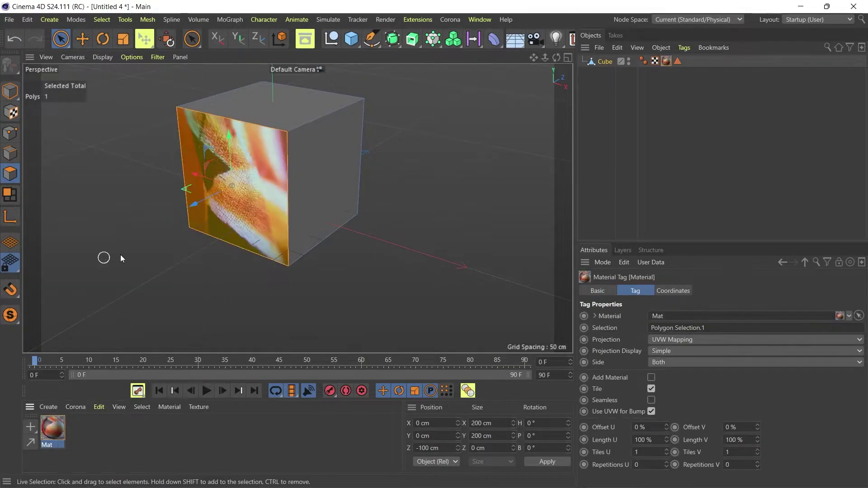
pyautogui.click(5, 92)
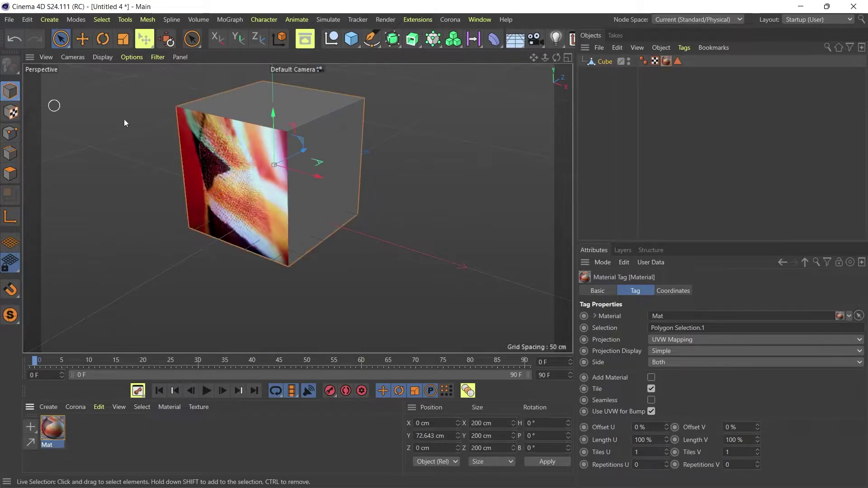
pyautogui.click(284, 183)
pyautogui.scroll(3, 261, 180)
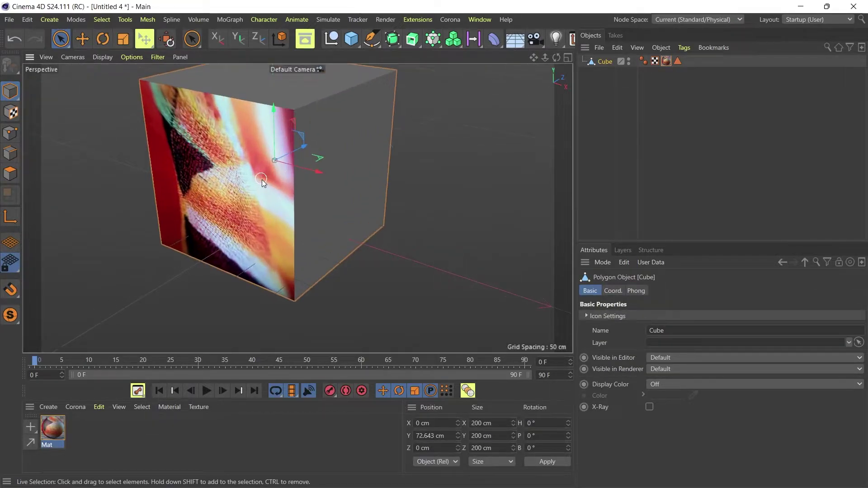
pyautogui.scroll(-2, 262, 180)
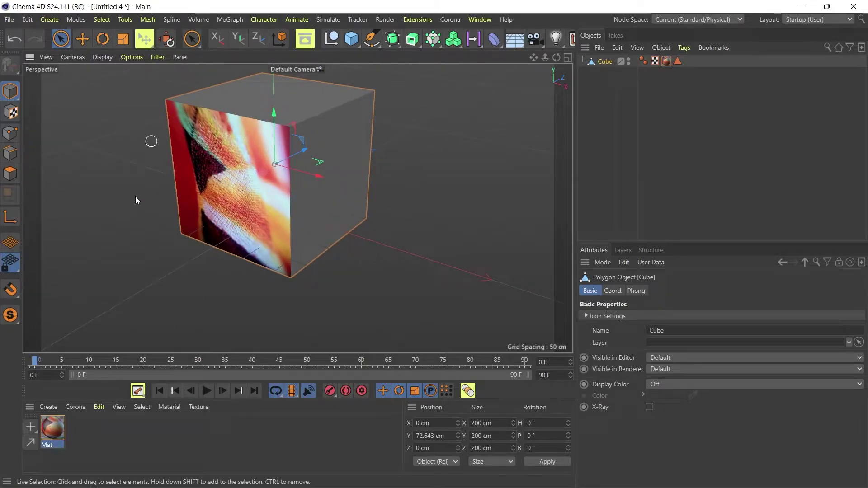
pyautogui.keyDown('alt'); pyautogui.moveTo(219, 186); pyautogui.dragTo(184, 146); pyautogui.keyUp('alt')
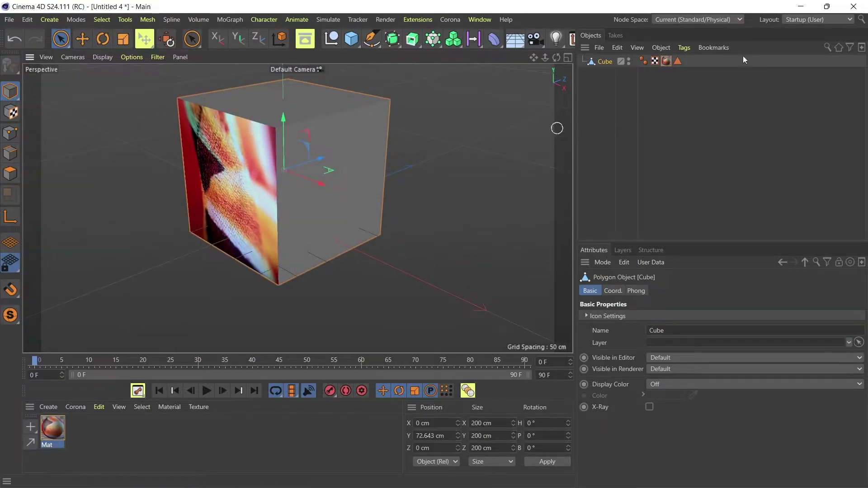
# Enter trial rotation values (H 20°, B 10°) in the Mat tag's Coordinates tab
pyautogui.click(664, 63)
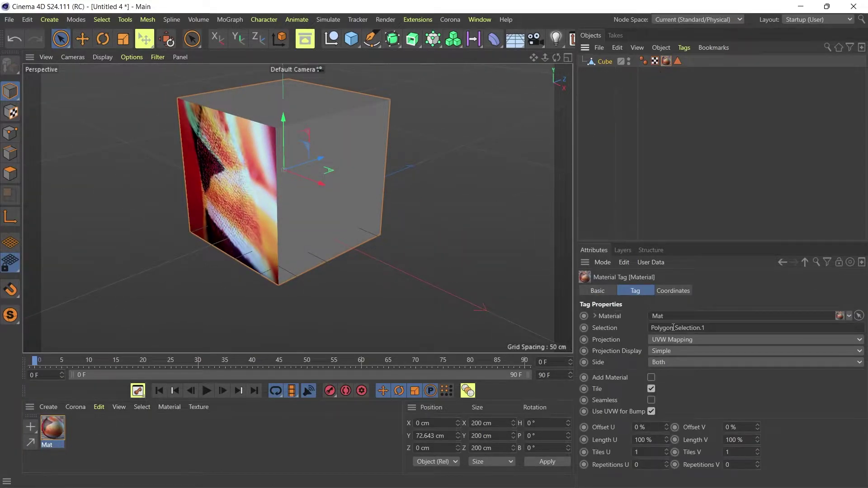
pyautogui.click(674, 291)
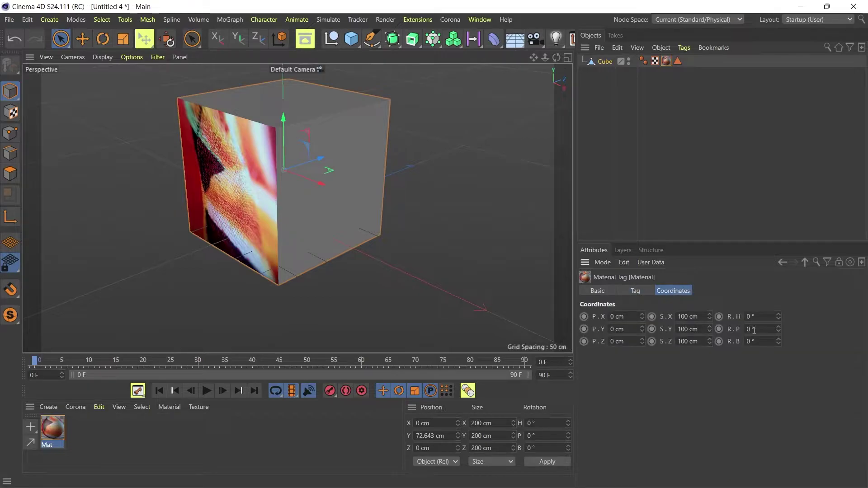
pyautogui.click(764, 315)
pyautogui.write('20')
pyautogui.click(744, 342)
pyautogui.write('10')
pyautogui.press('Tab')
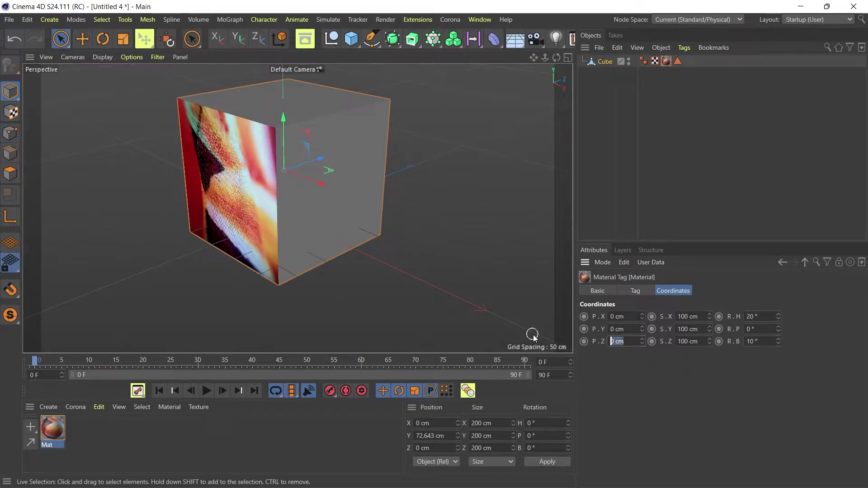
pyautogui.write('20')
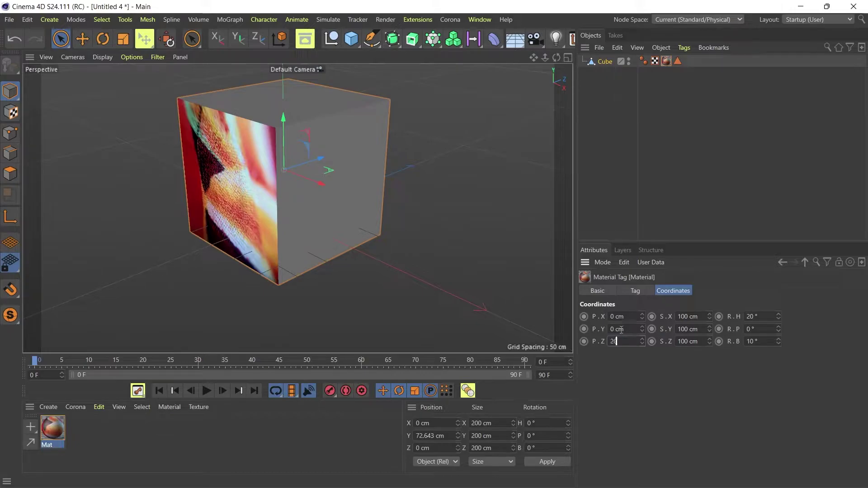
pyautogui.press('Return')
# Reset the Mat tag's H and B rotation to 0° and select the Cube object
pyautogui.press('BackSpace')
pyautogui.click(757, 316)
pyautogui.write('0')
pyautogui.click(755, 341)
pyautogui.write('0')
pyautogui.click(675, 202)
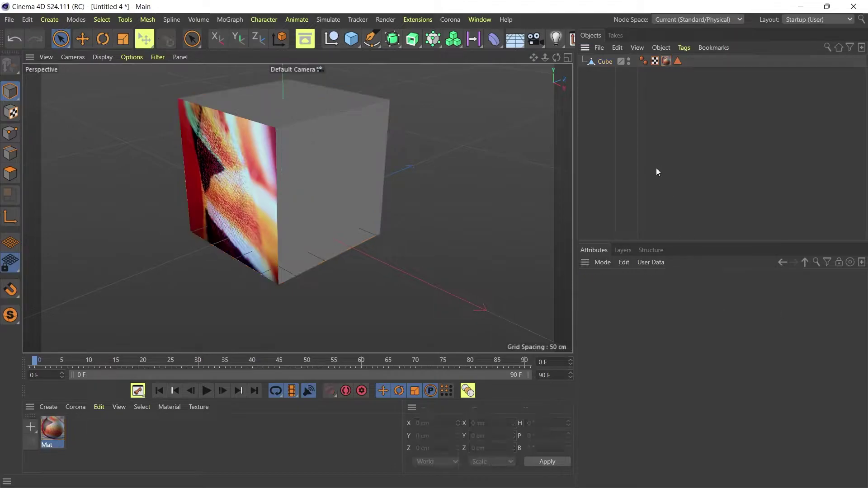
pyautogui.click(232, 178)
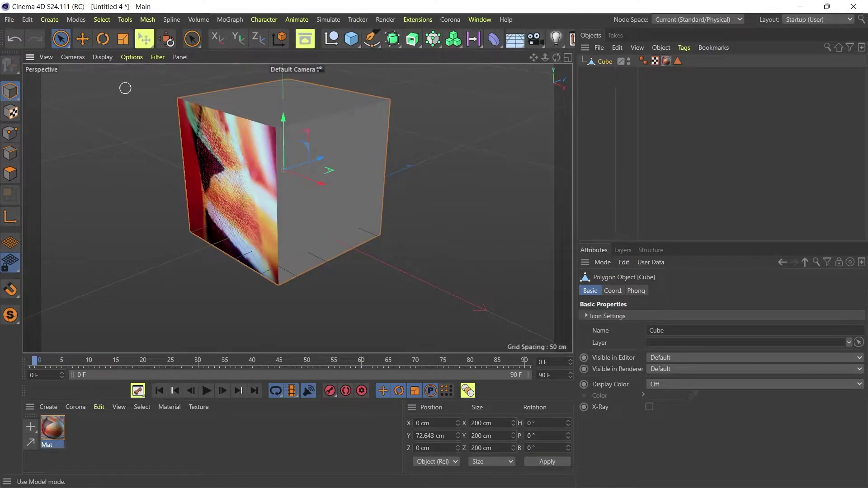
pyautogui.click(655, 61)
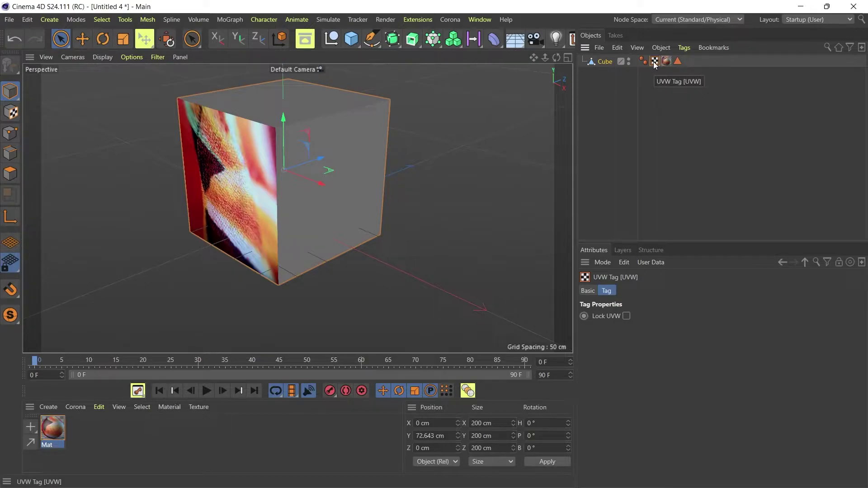
pyautogui.click(244, 140)
pyautogui.moveTo(556, 58); pyautogui.dragTo(479, 60)
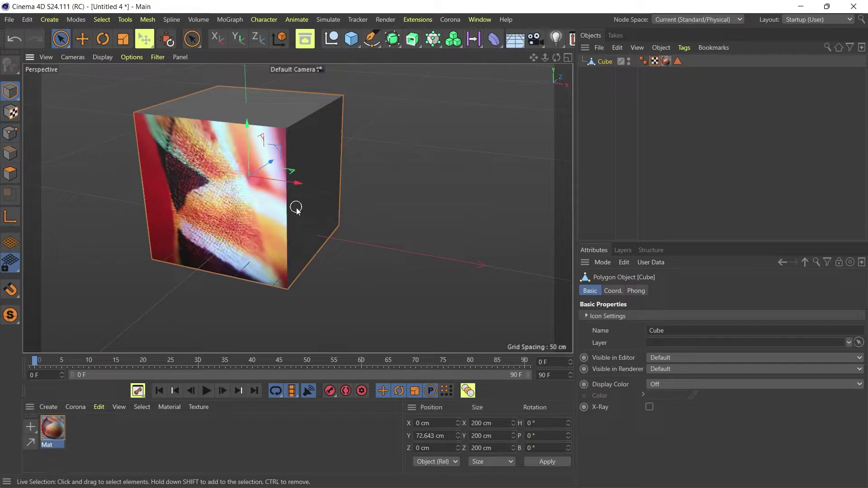
pyautogui.keyDown('alt'); pyautogui.moveTo(295, 207); pyautogui.dragTo(269, 210); pyautogui.keyUp('alt')
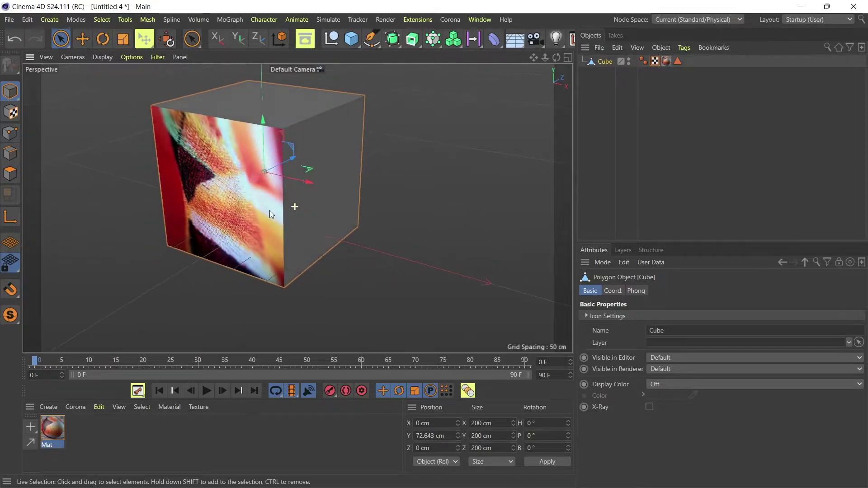
# Test-rotate the texture projection and undo it, then delete the cube's UVW tag
pyautogui.click(12, 113)
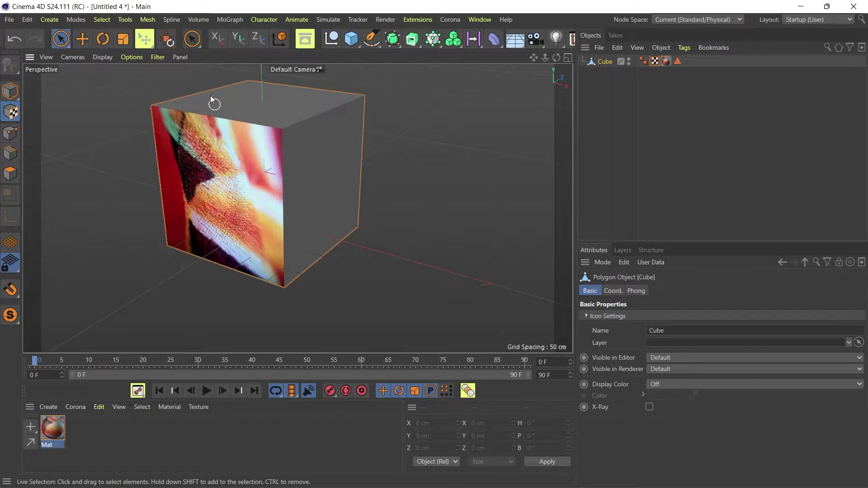
pyautogui.click(103, 40)
pyautogui.scroll(-5, 278, 158)
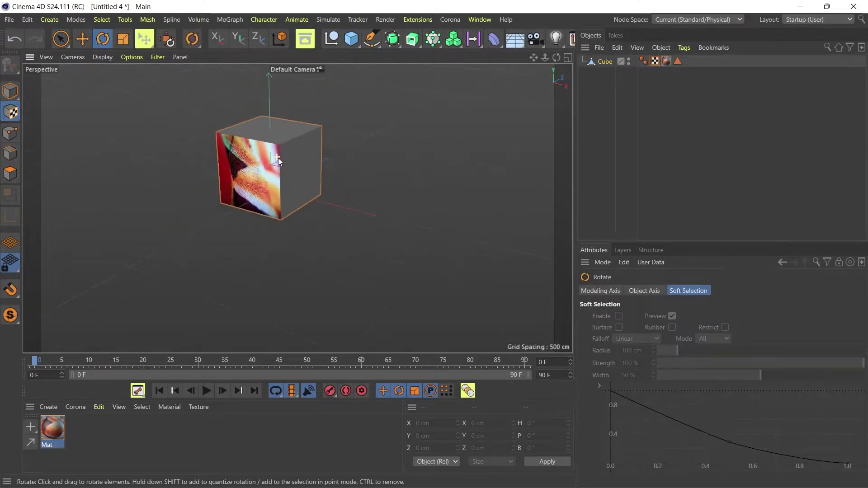
pyautogui.click(280, 183)
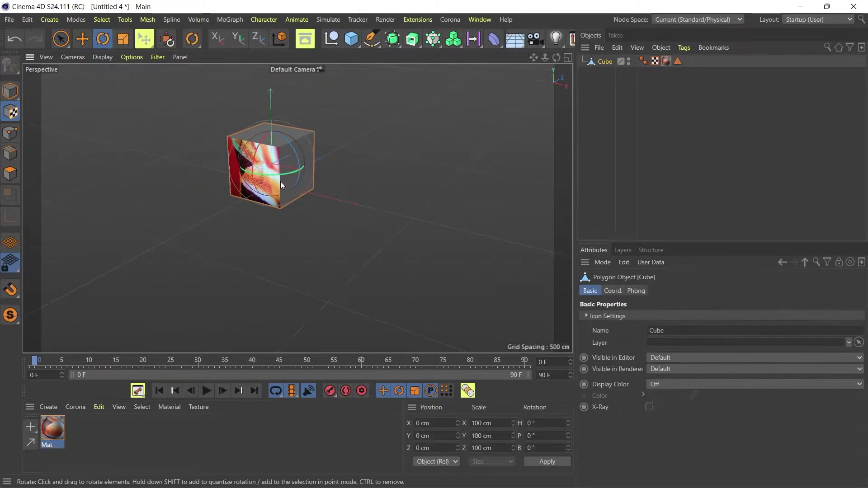
pyautogui.moveTo(269, 176); pyautogui.dragTo(276, 174)
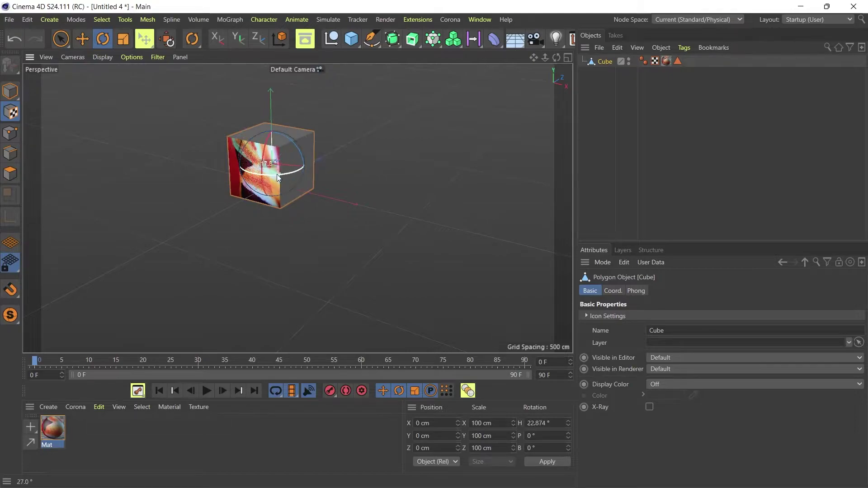
pyautogui.hotkey('ctrl', 'z')
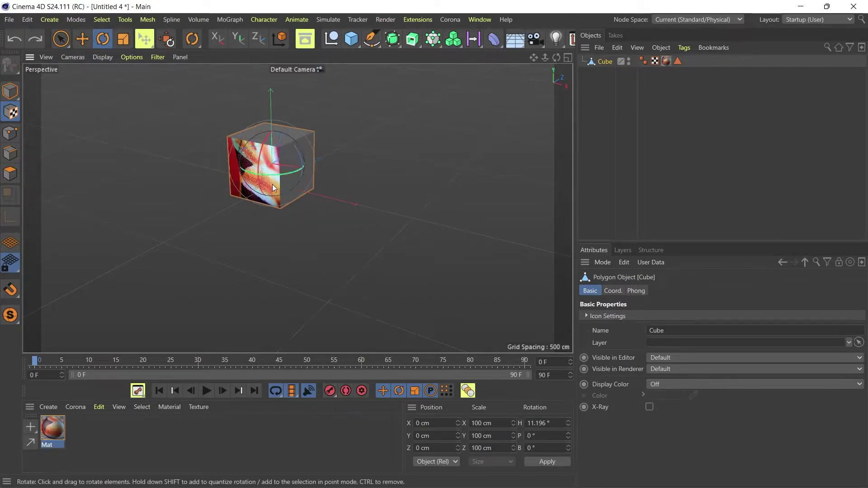
pyautogui.click(655, 61)
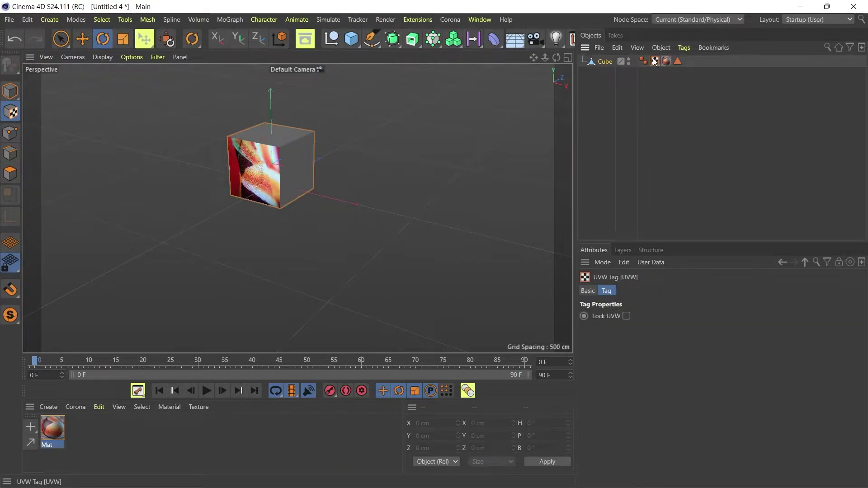
pyautogui.press('Delete')
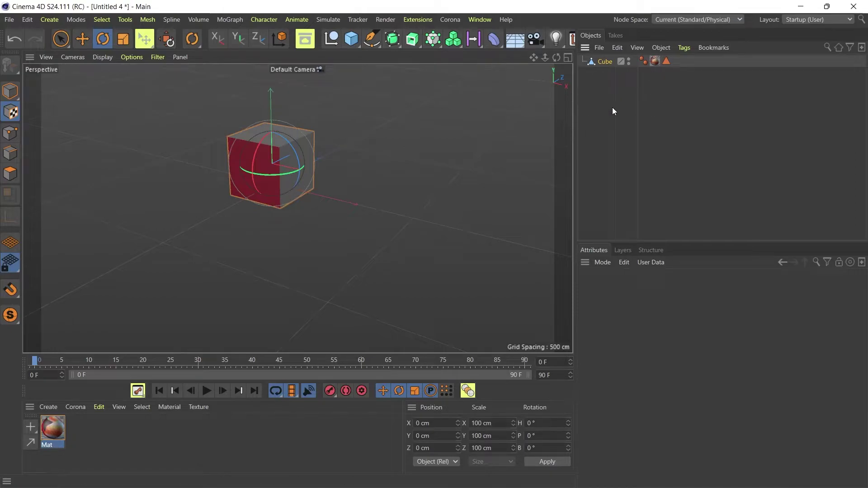
# Set the Mat tag's projection to Cubic in its Tag properties
pyautogui.click(654, 62)
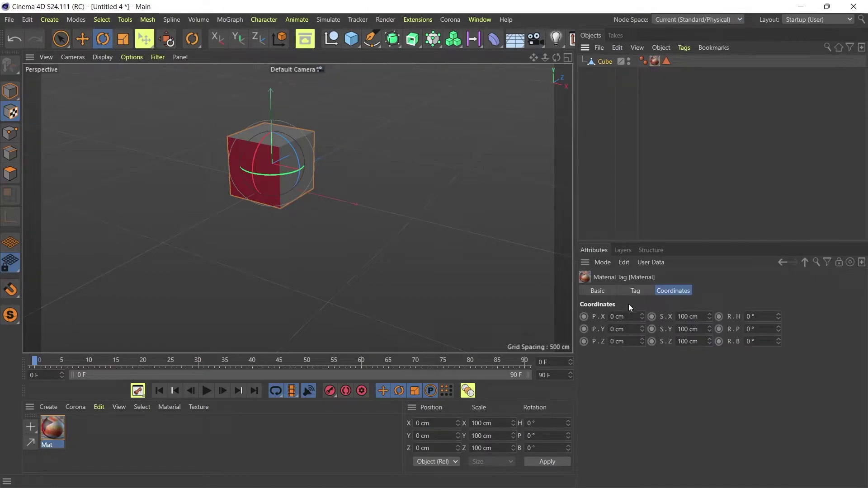
pyautogui.click(638, 291)
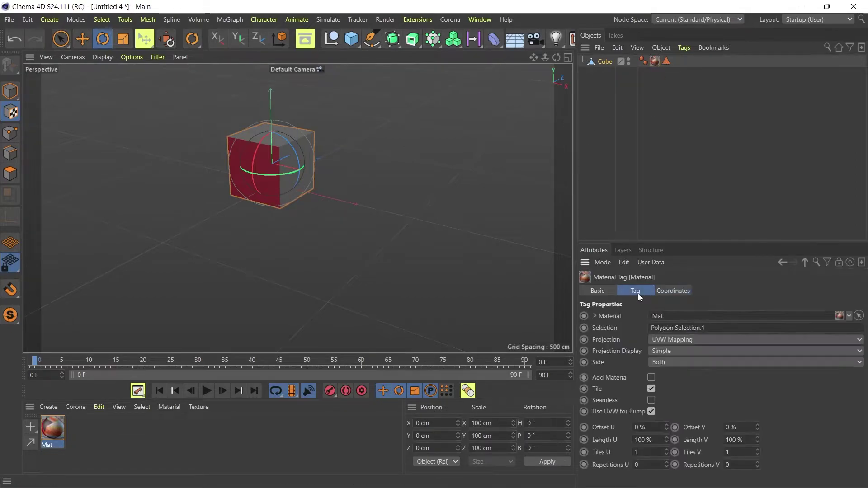
pyautogui.click(676, 341)
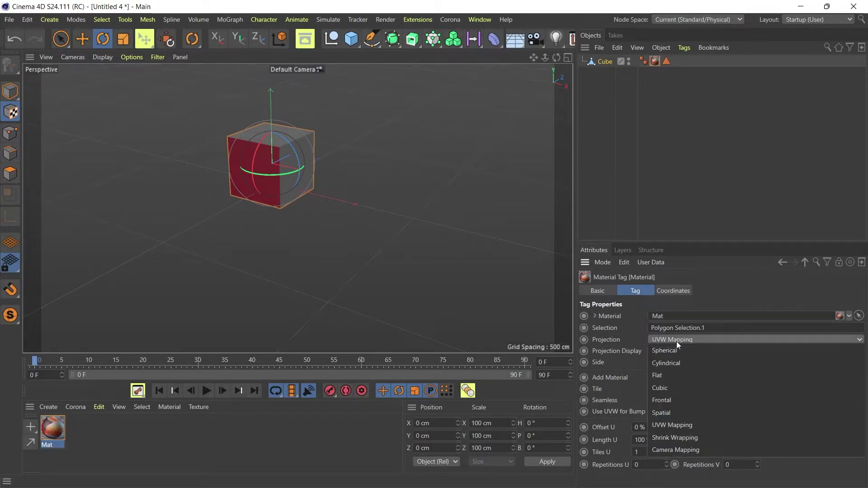
pyautogui.click(677, 387)
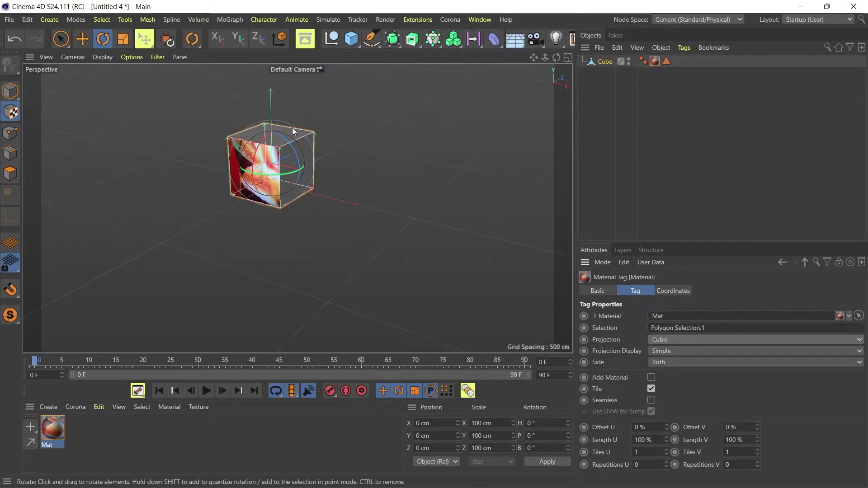
# Try several texture projection rotations in Texture mode and undo them all
pyautogui.keyDown('alt'); pyautogui.moveTo(264, 189); pyautogui.dragTo(253, 154); pyautogui.keyUp('alt')
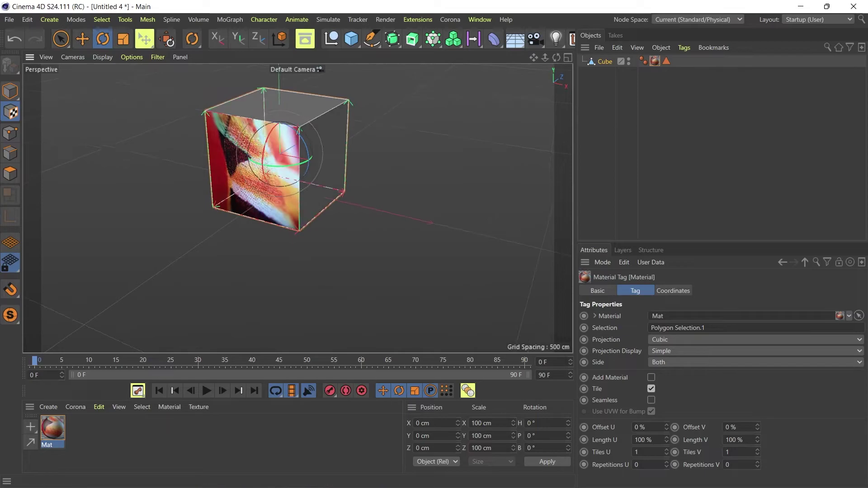
pyautogui.click(12, 113)
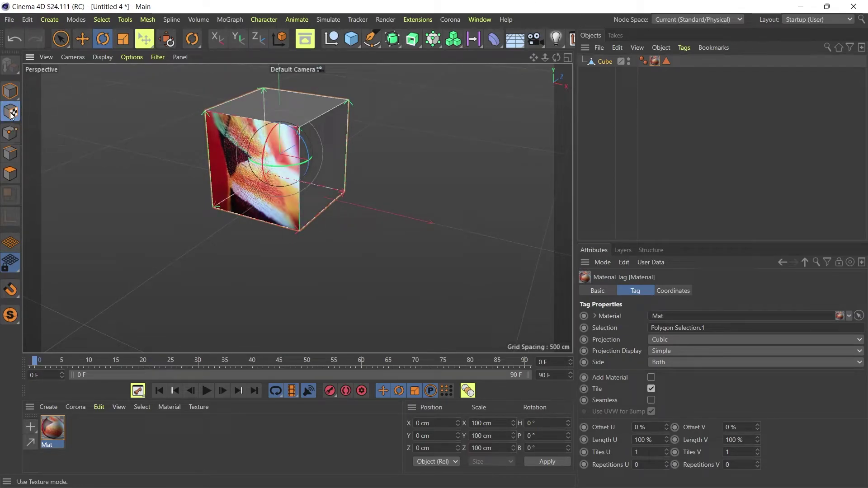
pyautogui.moveTo(282, 172); pyautogui.dragTo(290, 173)
pyautogui.hotkey('ctrl', 'z')
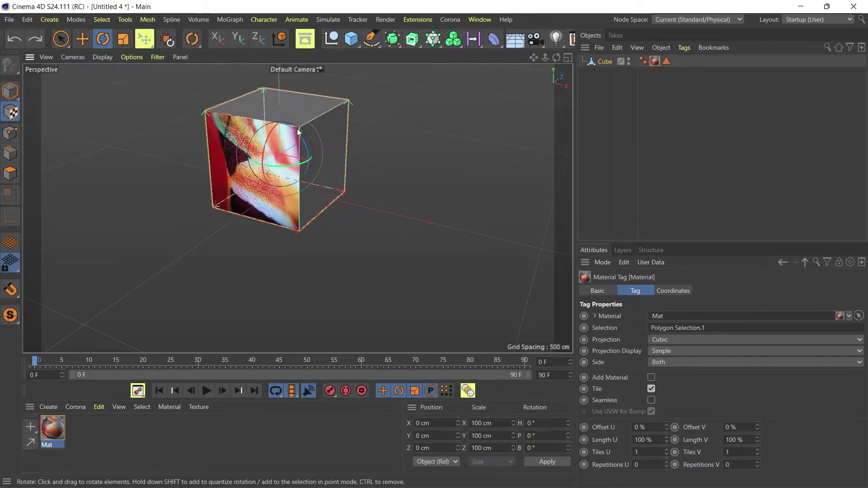
pyautogui.moveTo(297, 132); pyautogui.dragTo(327, 172)
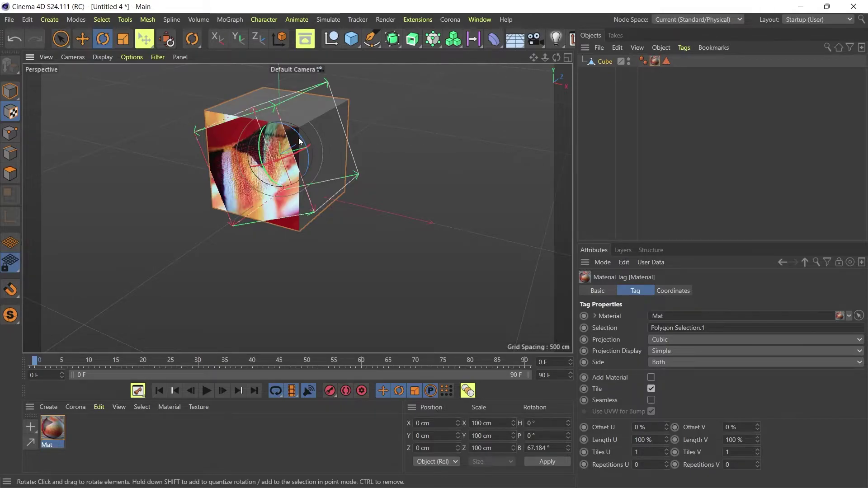
pyautogui.moveTo(303, 137); pyautogui.dragTo(254, 111)
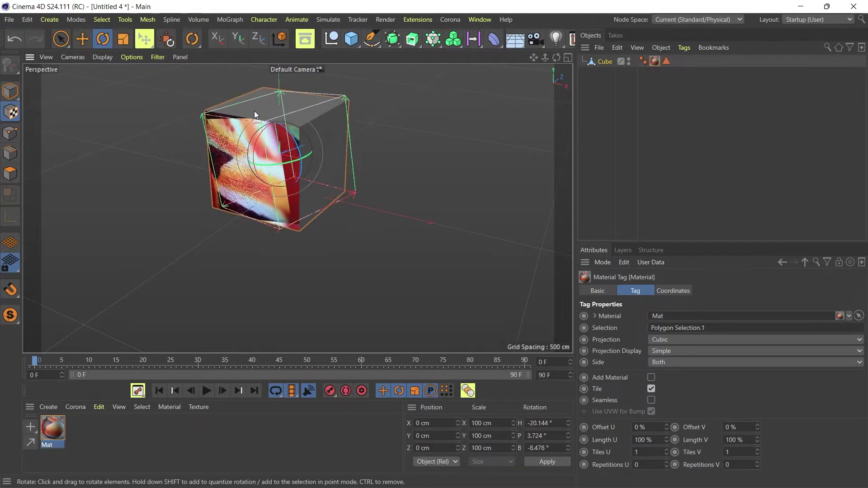
pyautogui.hotkey('ctrl', 'z')
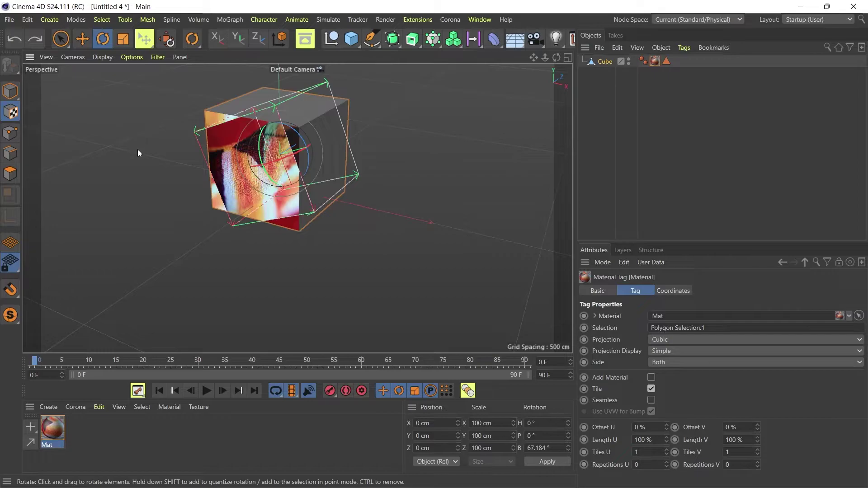
pyautogui.hotkey('ctrl', 'z')
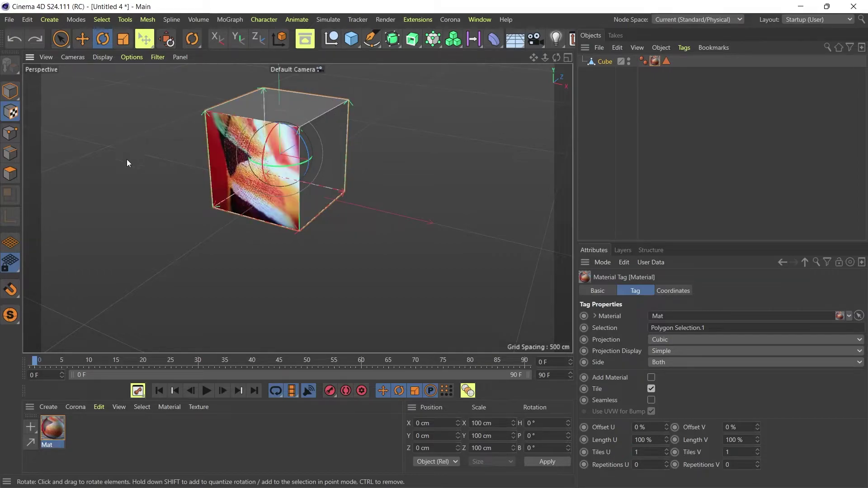
# Scale the texture projection to X 117.386 cm and Y 150.689 cm
pyautogui.click(122, 39)
pyautogui.moveTo(279, 109)
pyautogui.mouseDown()
pyautogui.moveTo(279, 68)
pyautogui.moveTo(279, 97)
pyautogui.mouseUp()
pyautogui.moveTo(319, 165); pyautogui.dragTo(332, 171)
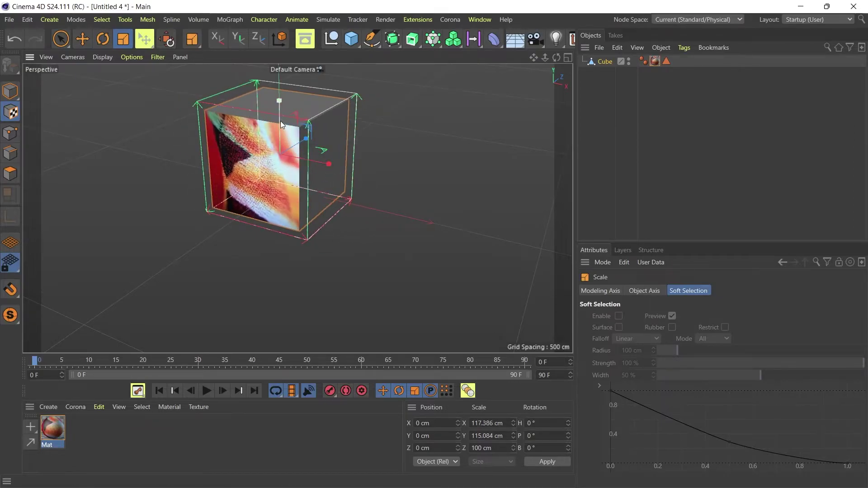
pyautogui.moveTo(281, 127)
pyautogui.mouseDown()
pyautogui.moveTo(280, 109)
pyautogui.moveTo(280, 122)
pyautogui.mouseUp()
# Return to Model mode, orbit around the textured cube to inspect it, and deselect it
pyautogui.press('9')
pyautogui.click(9, 92)
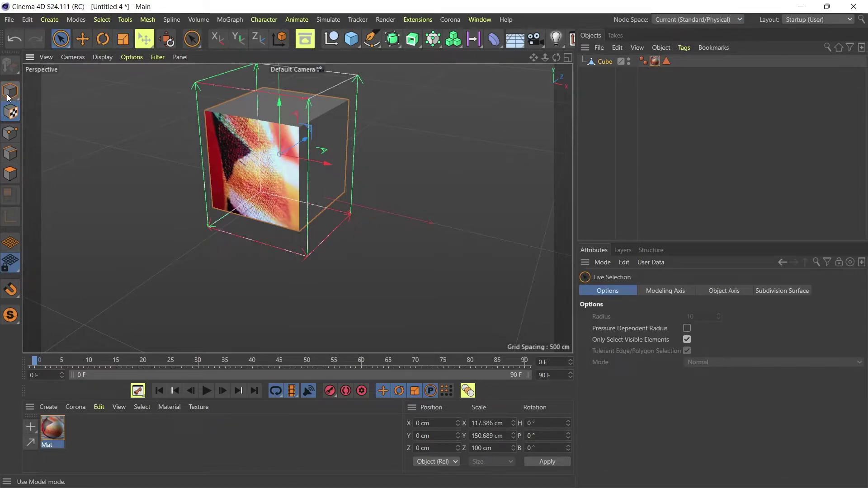
pyautogui.click(256, 129)
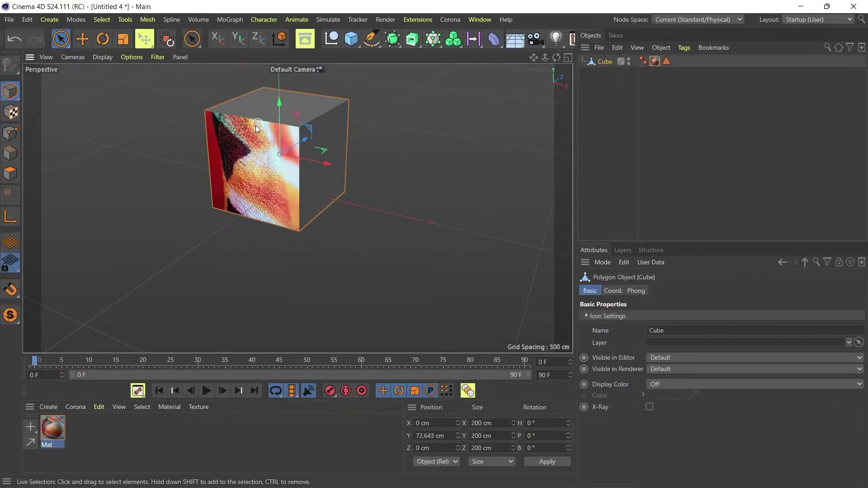
pyautogui.scroll(3, 259, 125)
pyautogui.keyDown('alt'); pyautogui.moveTo(259, 135); pyautogui.dragTo(351, 147); pyautogui.keyUp('alt')
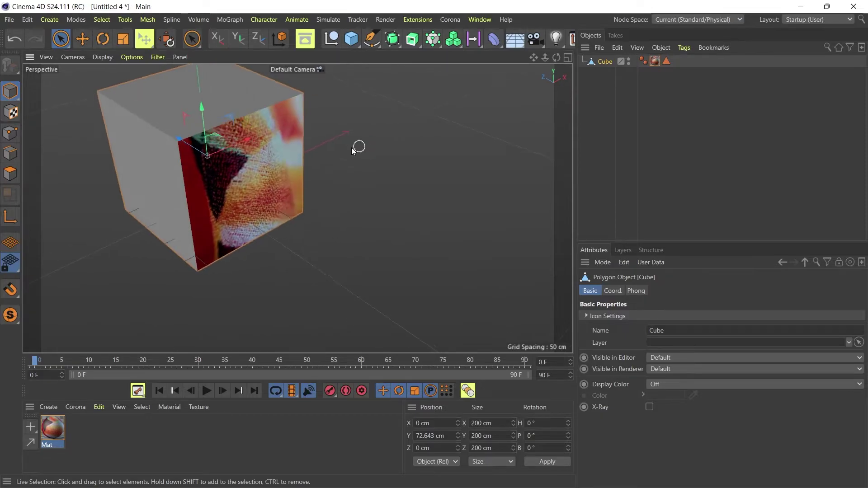
pyautogui.keyDown('alt'); pyautogui.moveTo(294, 148); pyautogui.dragTo(162, 137); pyautogui.keyUp('alt')
pyautogui.keyDown('alt'); pyautogui.moveTo(240, 140); pyautogui.dragTo(264, 164); pyautogui.keyUp('alt')
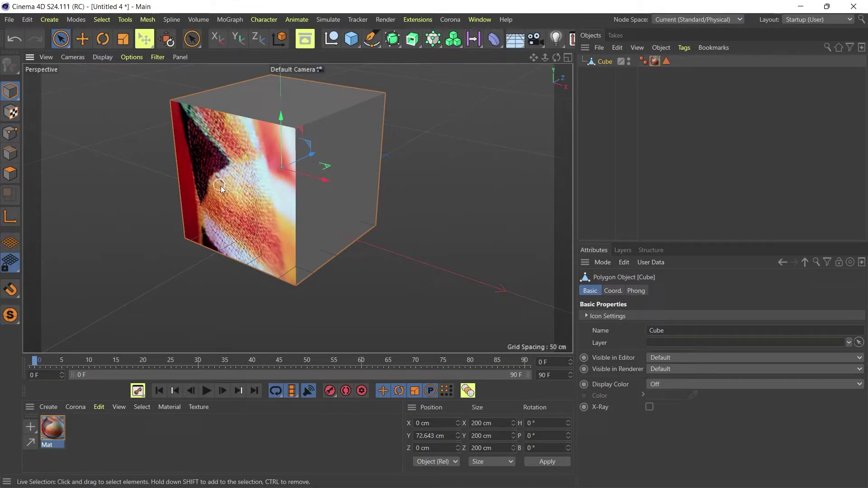
pyautogui.click(672, 76)
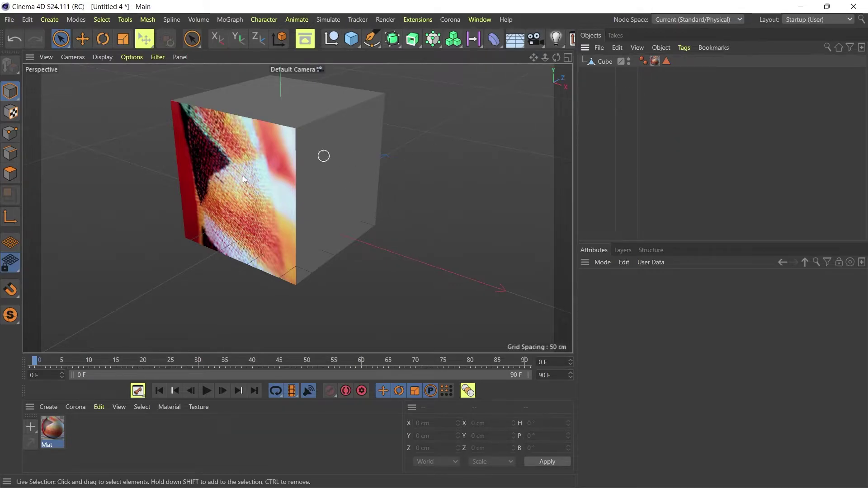
# Generate UVW coordinates from the Mat tag and inspect the new UVW tag
pyautogui.click(654, 61)
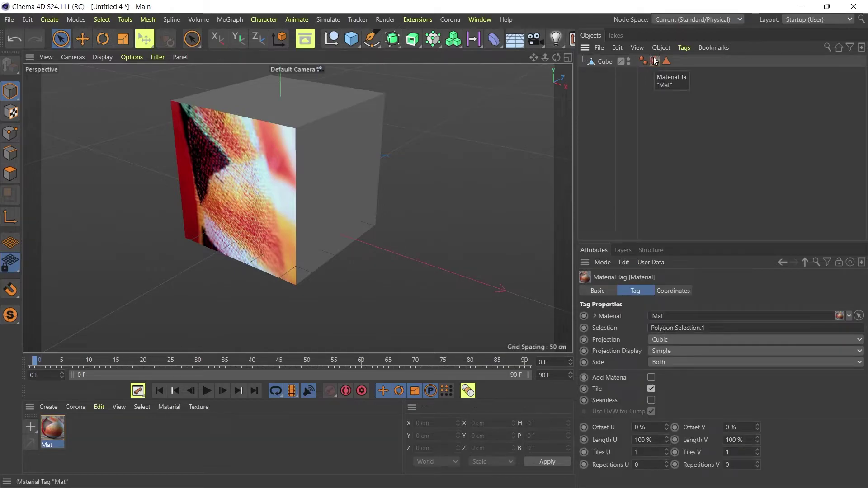
pyautogui.rightClick(655, 61)
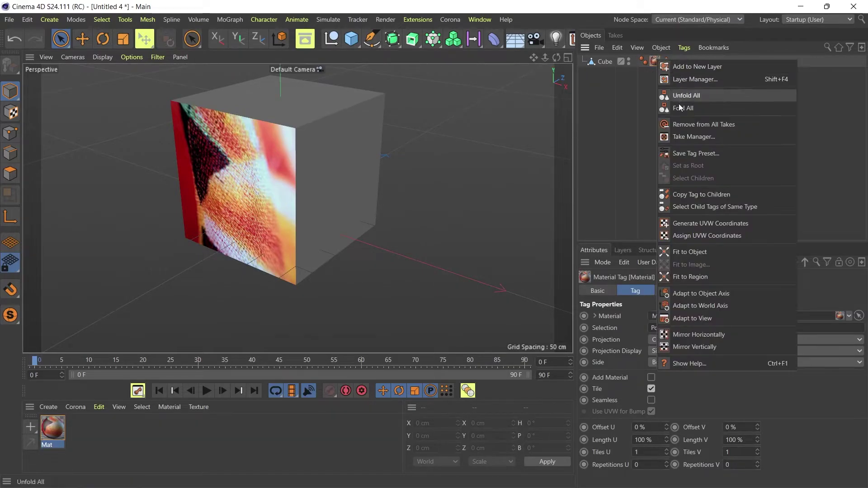
pyautogui.click(690, 228)
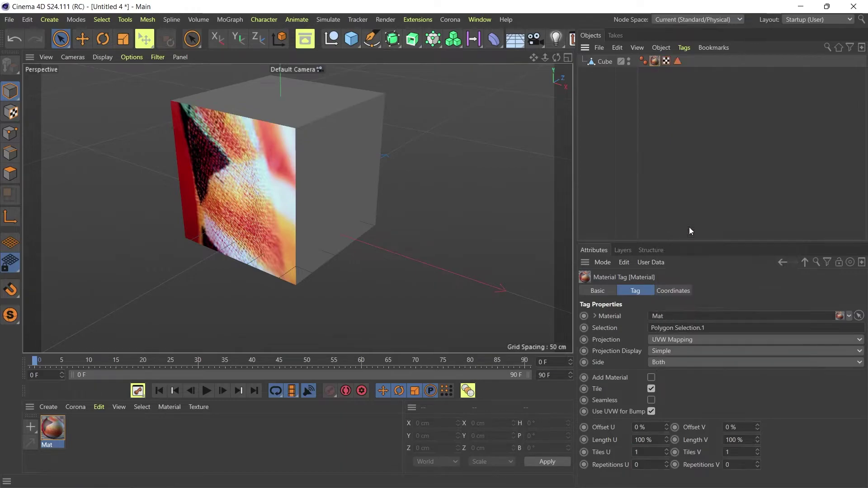
pyautogui.click(667, 62)
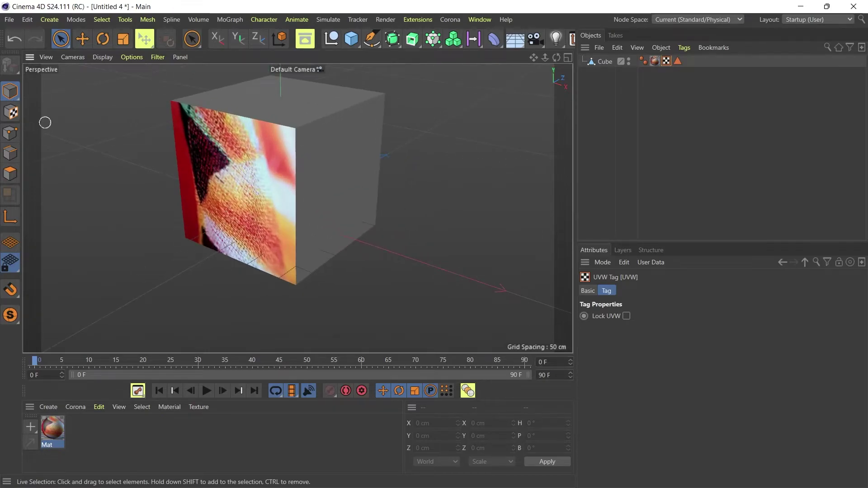
# Rotate the texture about -48° in Texture mode, then undo the rotation
pyautogui.click(82, 38)
pyautogui.click(243, 161)
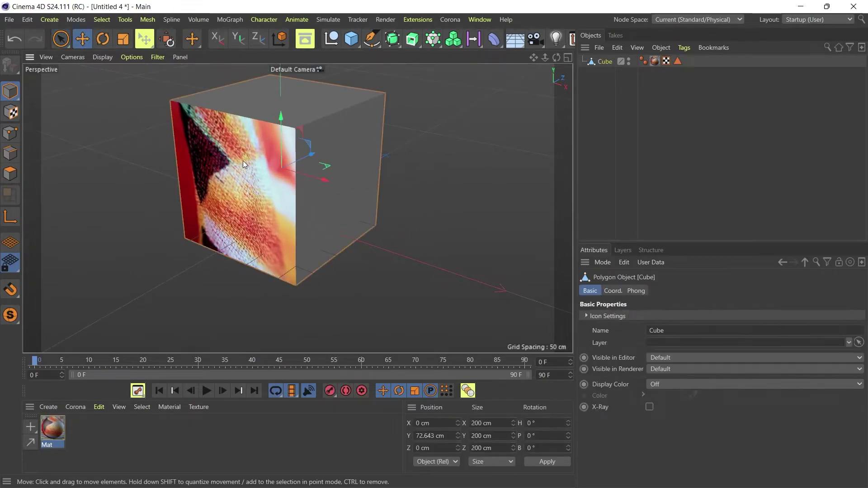
pyautogui.click(11, 112)
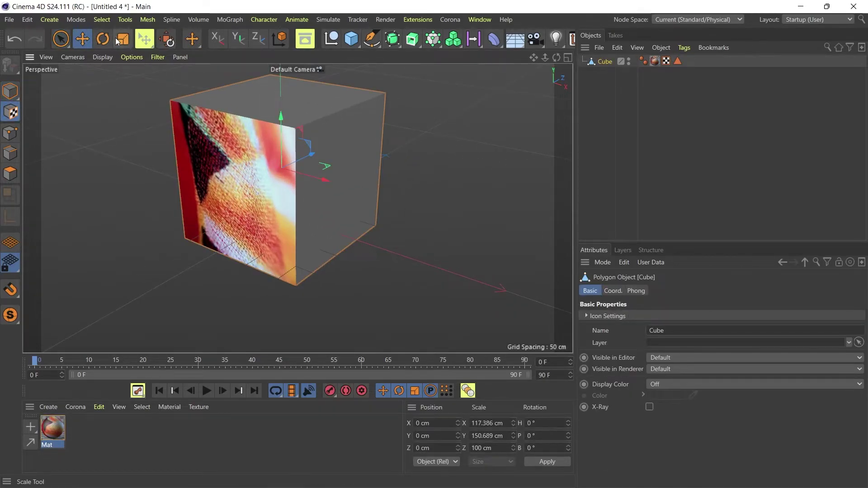
pyautogui.press('r')
pyautogui.moveTo(279, 190); pyautogui.dragTo(345, 152)
pyautogui.hotkey('ctrl', 'z')
# Orbit to the cube's other side, return to Model mode, and open the File menu
pyautogui.scroll(-3, 266, 169)
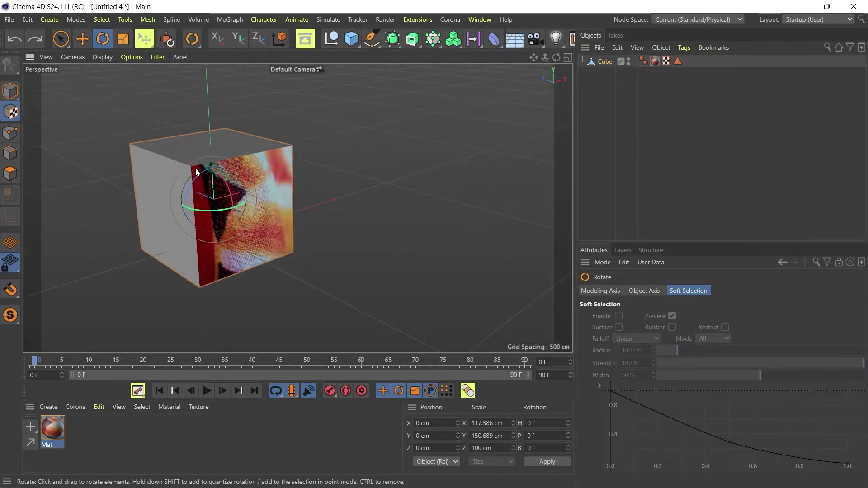
pyautogui.keyDown('alt'); pyautogui.moveTo(277, 181); pyautogui.dragTo(128, 200); pyautogui.keyUp('alt')
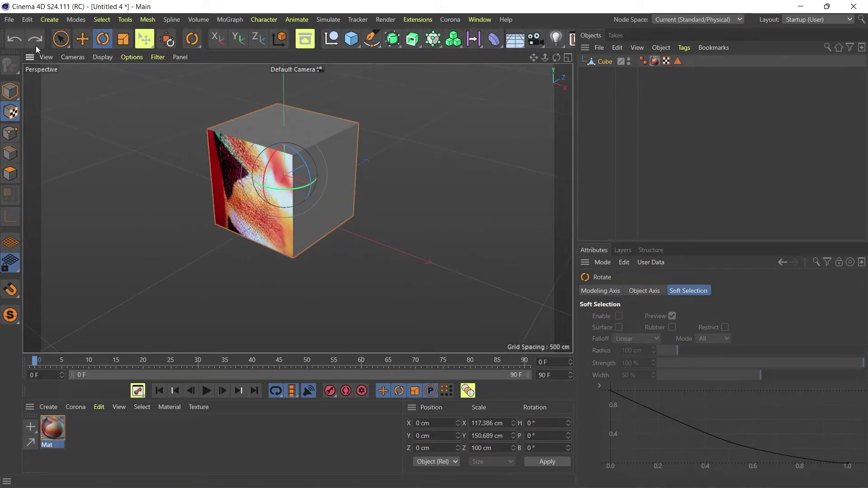
pyautogui.click(61, 39)
pyautogui.click(10, 91)
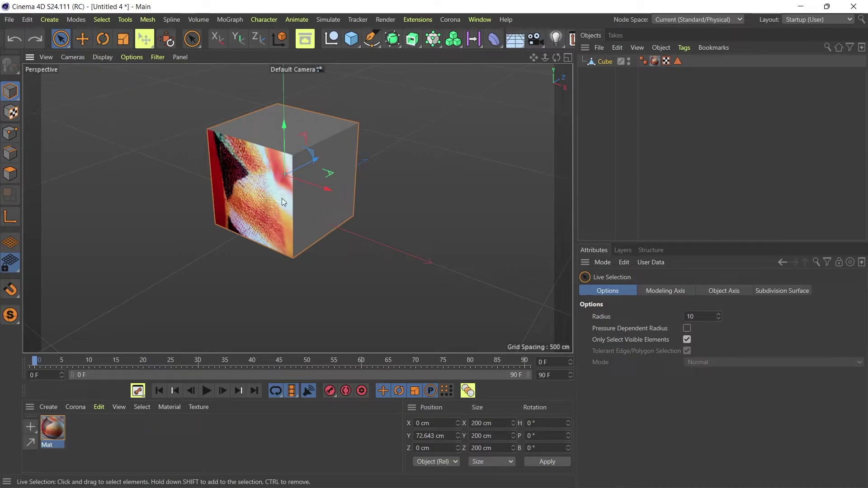
pyautogui.scroll(1, 248, 183)
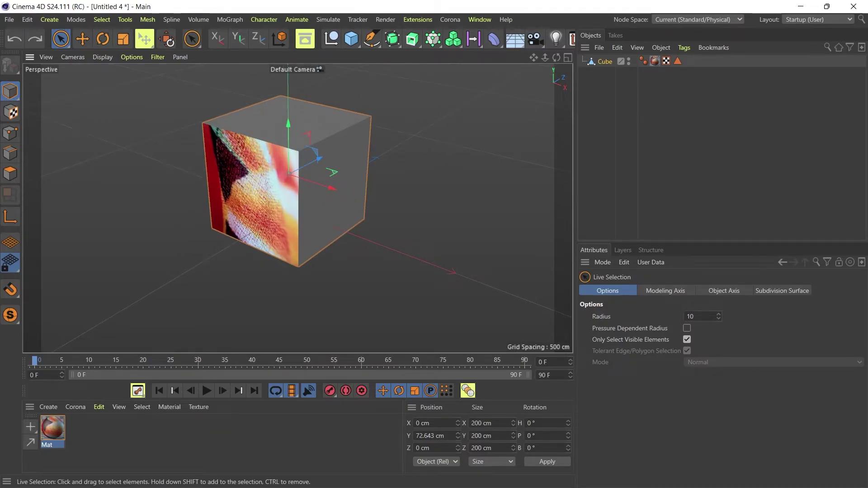
pyautogui.click(6, 20)
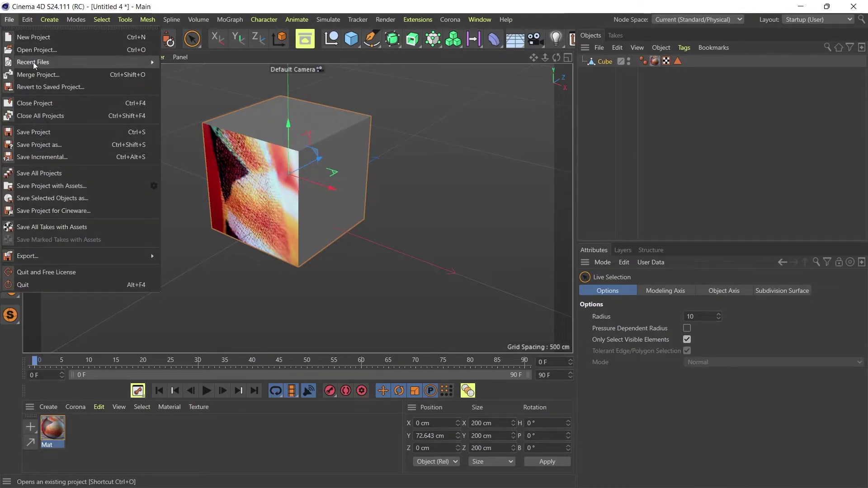
pyautogui.moveTo(61, 258)
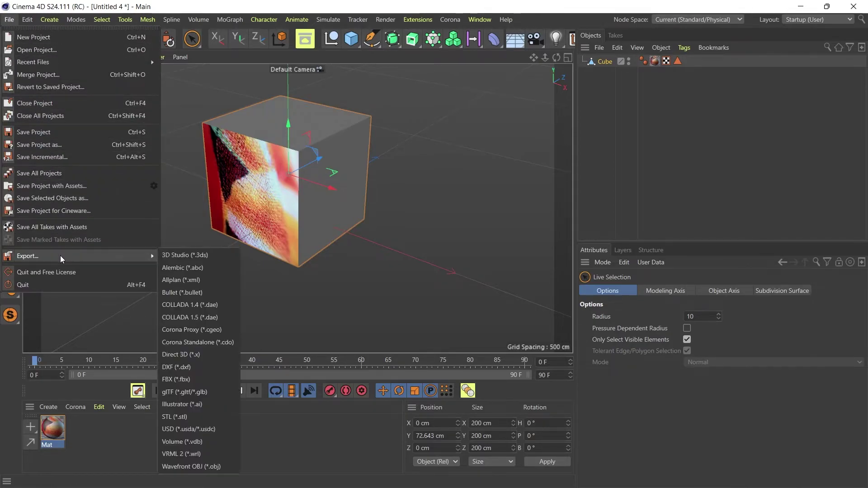
pyautogui.click(193, 379)
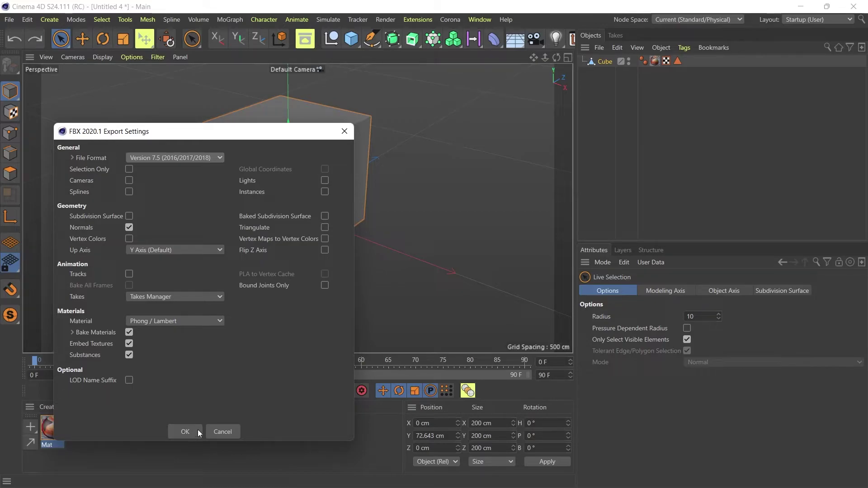
pyautogui.click(343, 131)
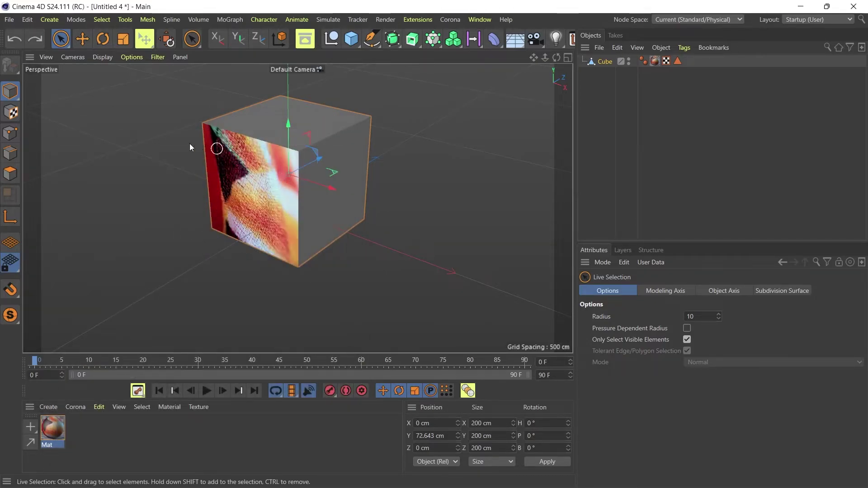
pyautogui.click(162, 158)
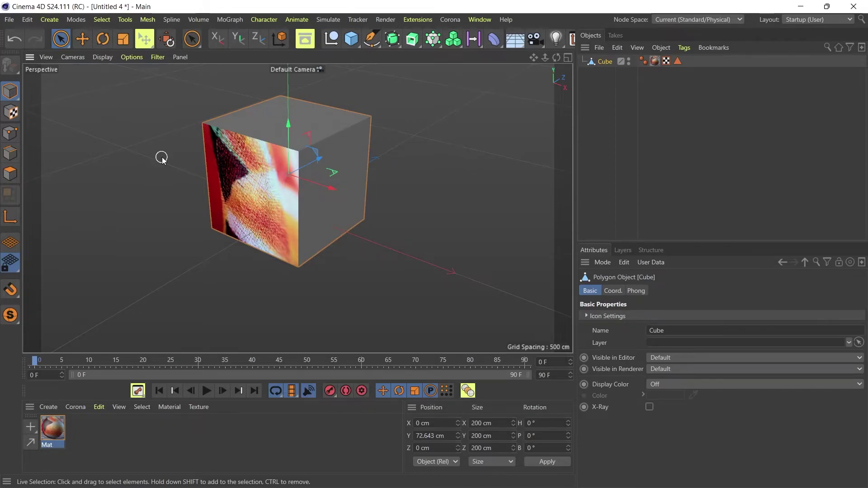
pyautogui.click(169, 115)
pyautogui.click(228, 138)
pyautogui.keyDown('alt'); pyautogui.moveTo(176, 123); pyautogui.dragTo(89, 276); pyautogui.keyUp('alt')
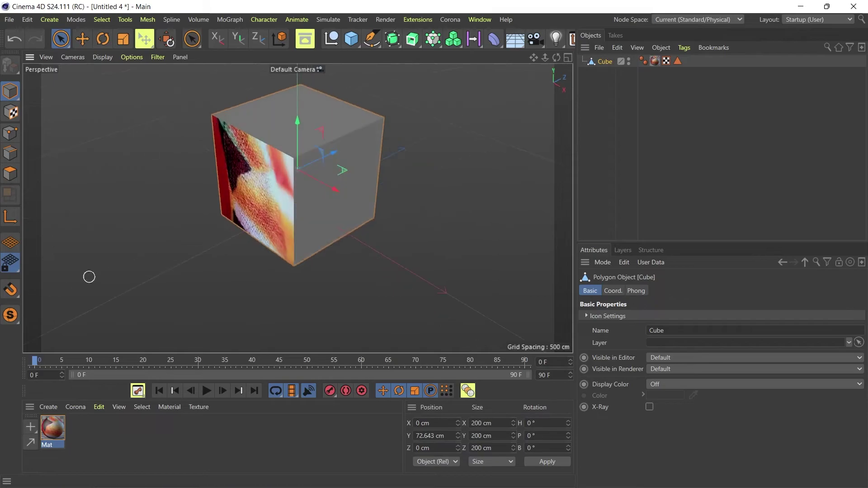
# Create a new material Mat.1 and open it for editing
pyautogui.click(112, 440)
pyautogui.doubleClick(92, 427)
pyautogui.doubleClick(57, 428)
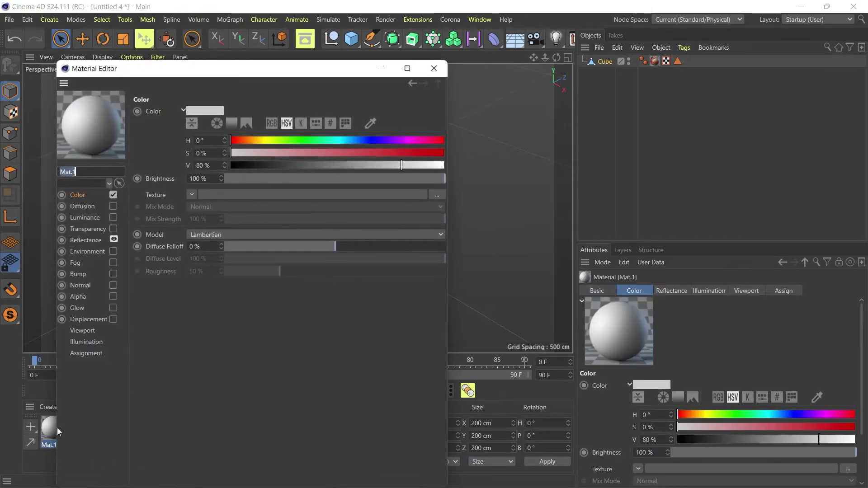
# Load Louis-Vuitton-Logo.jpg from Downloads as Mat.1's colour texture, copying it into the project
pyautogui.click(443, 196)
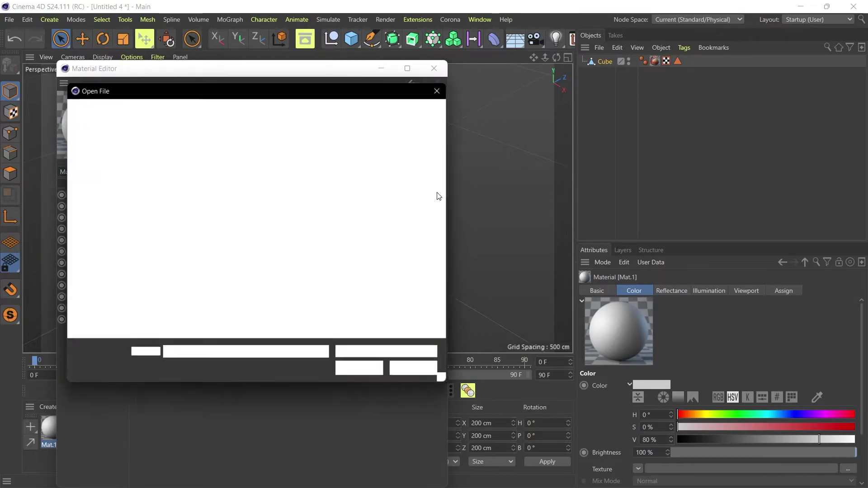
pyautogui.moveTo(94, 202); pyautogui.dragTo(189, 198)
pyautogui.scroll(2, 106, 215)
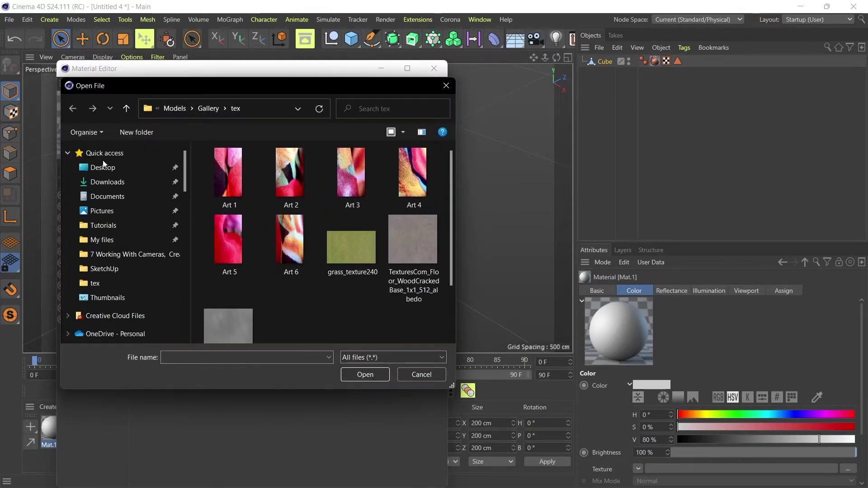
pyautogui.click(107, 197)
pyautogui.click(107, 181)
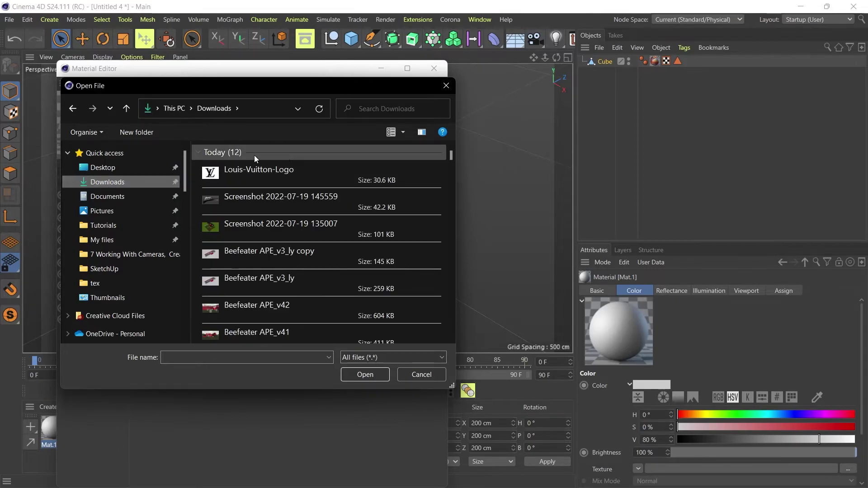
pyautogui.click(255, 172)
pyautogui.click(365, 374)
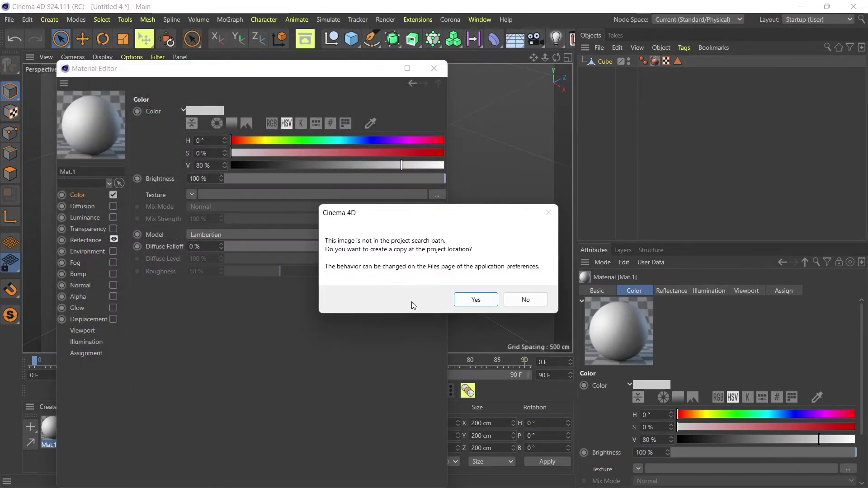
pyautogui.click(471, 299)
pyautogui.click(434, 68)
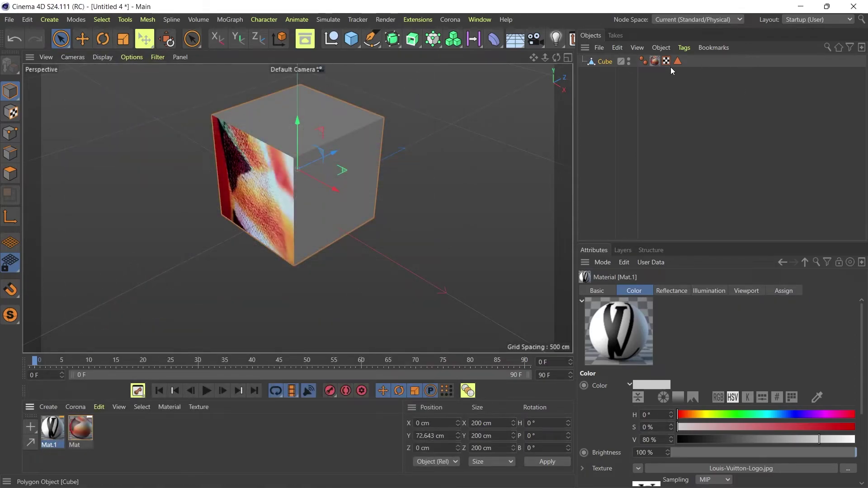
# Delete the cube's old Mat material tag, UVW tag and Polygon Selection tag
pyautogui.click(654, 61)
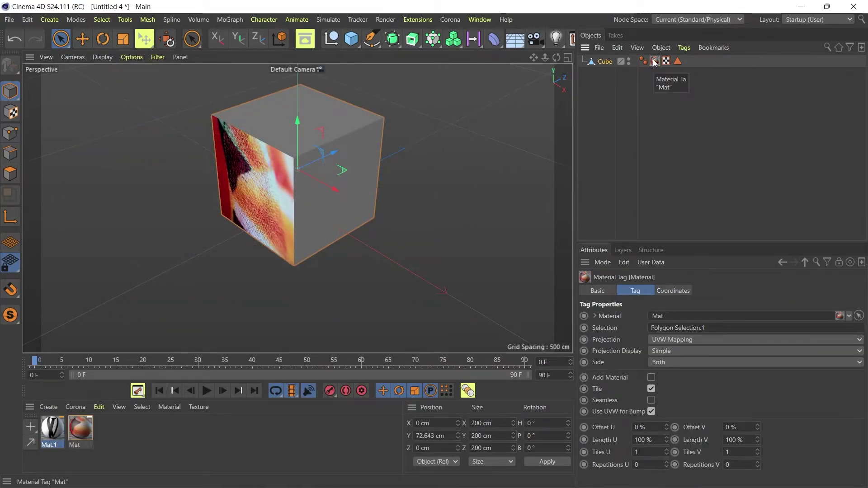
pyautogui.press('Delete')
pyautogui.click(654, 62)
pyautogui.press('Delete')
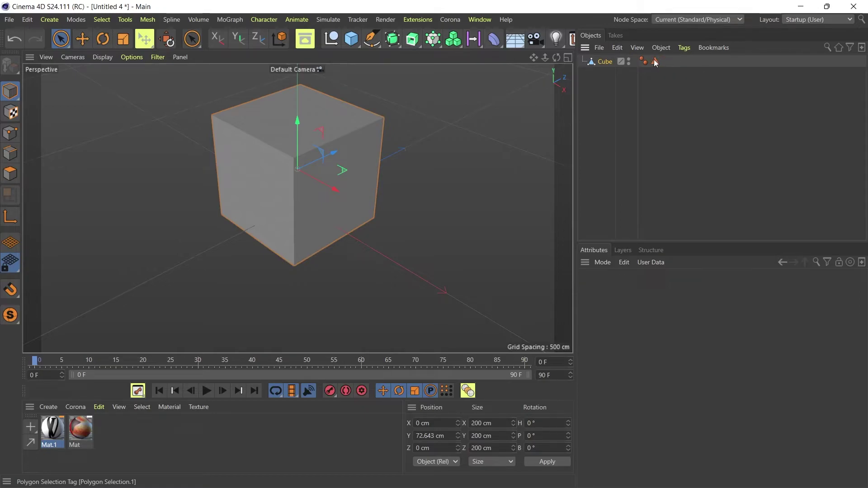
pyautogui.click(654, 62)
pyautogui.press('Delete')
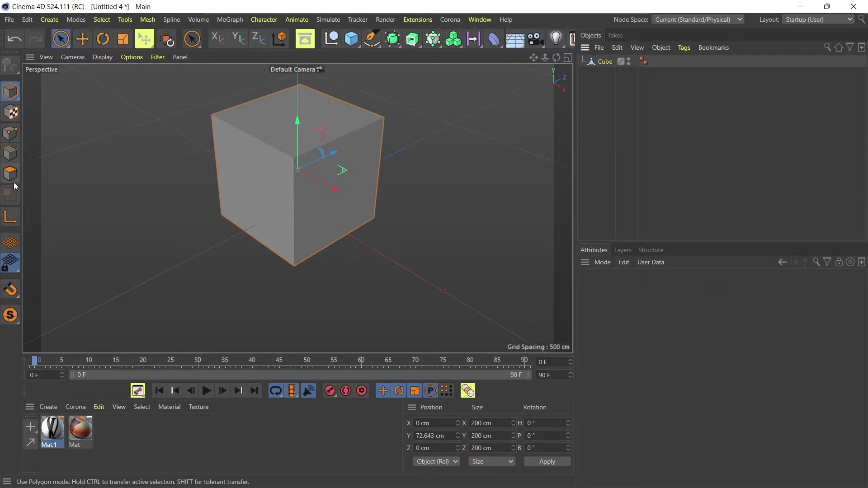
# Apply Mat.1 only to the cube's selected front-left polygon
pyautogui.click(10, 174)
pyautogui.click(246, 209)
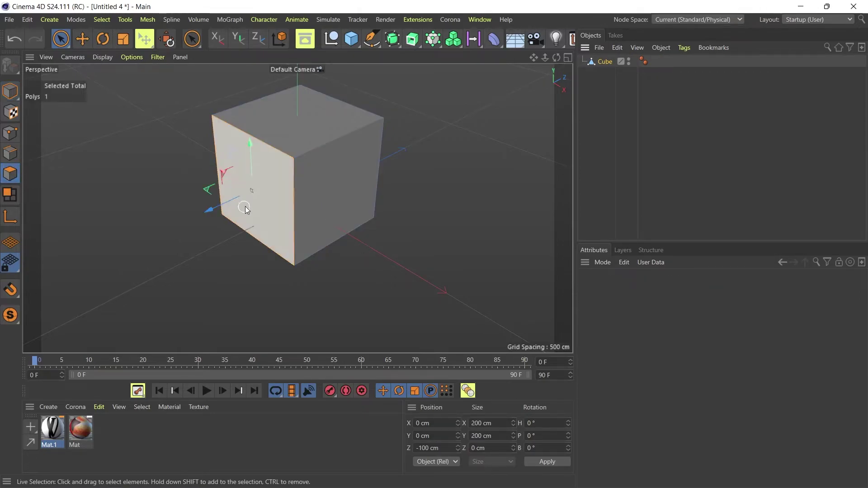
pyautogui.rightClick(45, 452)
pyautogui.click(85, 260)
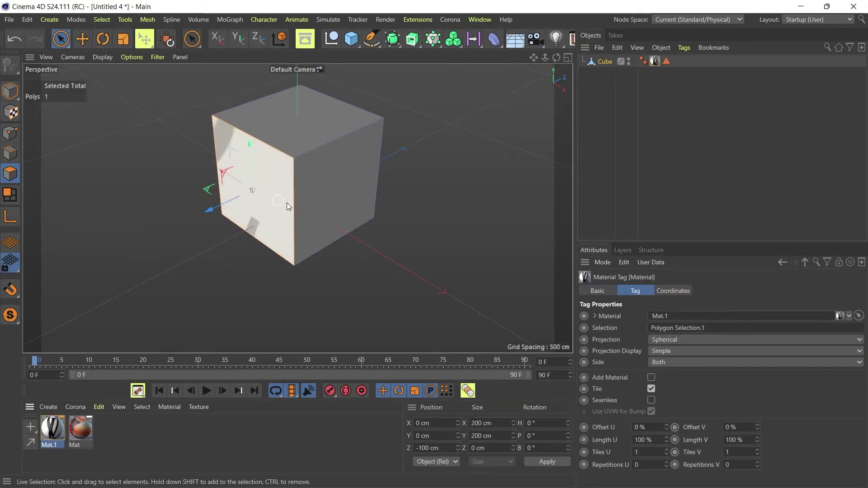
pyautogui.keyDown('alt'); pyautogui.moveTo(287, 207); pyautogui.dragTo(316, 167); pyautogui.keyUp('alt')
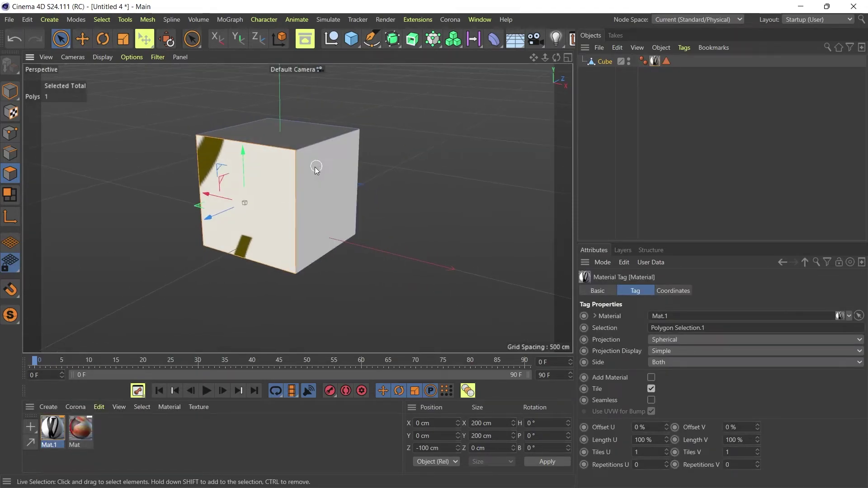
# Change the Mat.1 tag's projection to Cubic and view the logo face head-on
pyautogui.click(669, 340)
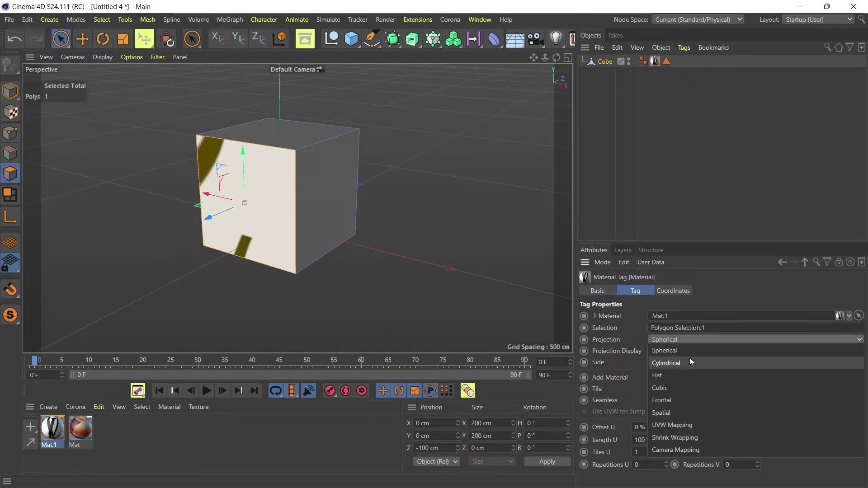
pyautogui.click(670, 384)
pyautogui.keyDown('alt'); pyautogui.moveTo(281, 194); pyautogui.dragTo(314, 188); pyautogui.keyUp('alt')
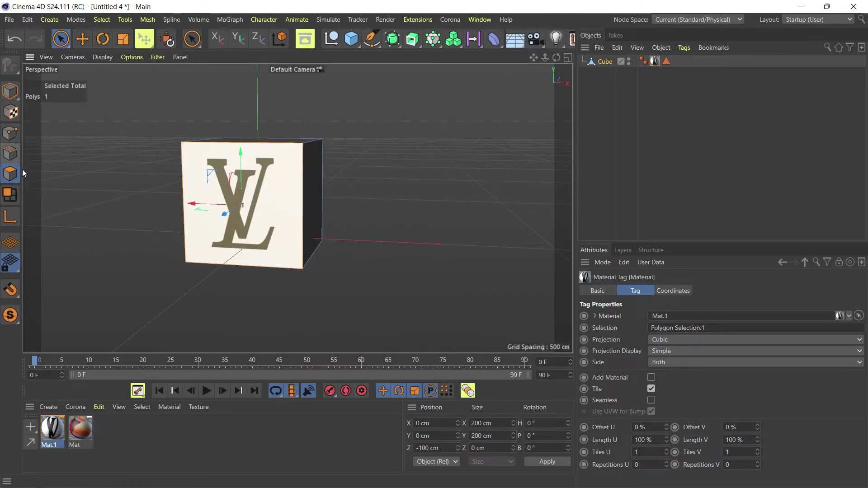
pyautogui.click(11, 113)
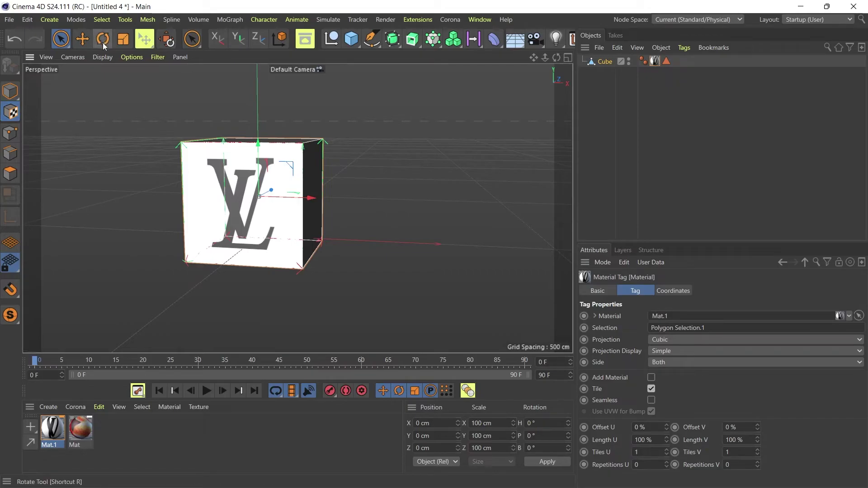
# Turn off Tile and scale the logo texture vertically to Y 77.515 cm
pyautogui.click(123, 38)
pyautogui.moveTo(259, 141); pyautogui.dragTo(264, 168)
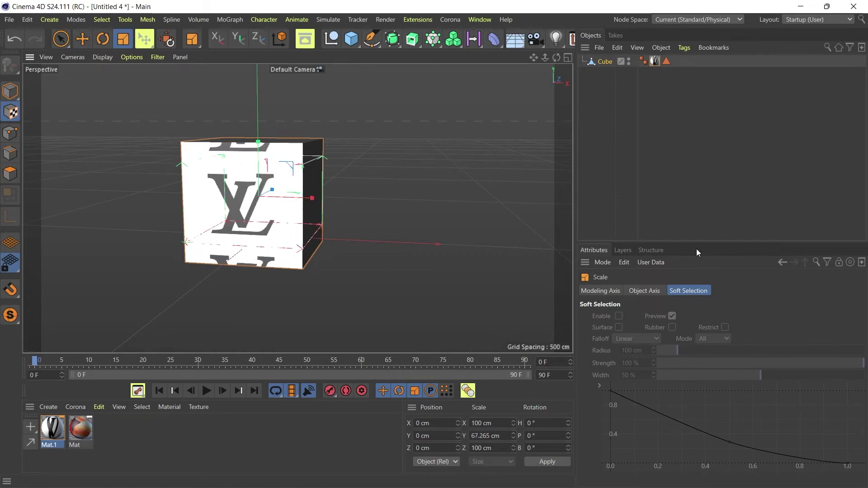
pyautogui.click(653, 61)
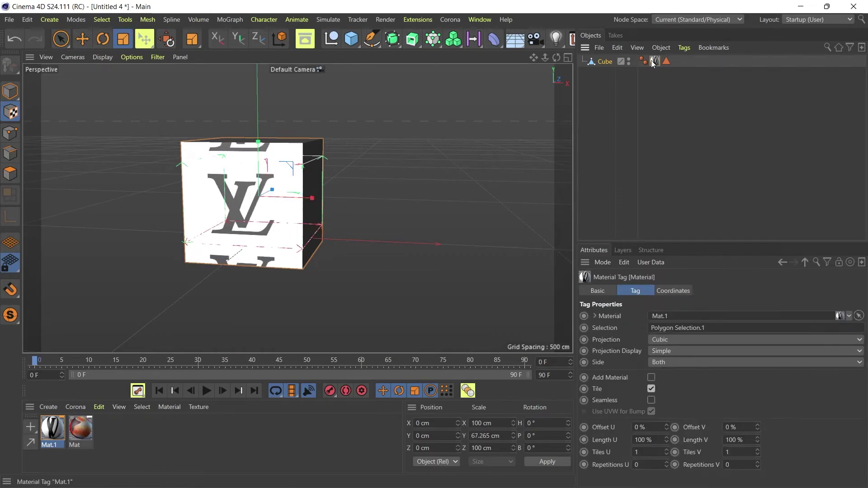
pyautogui.click(650, 389)
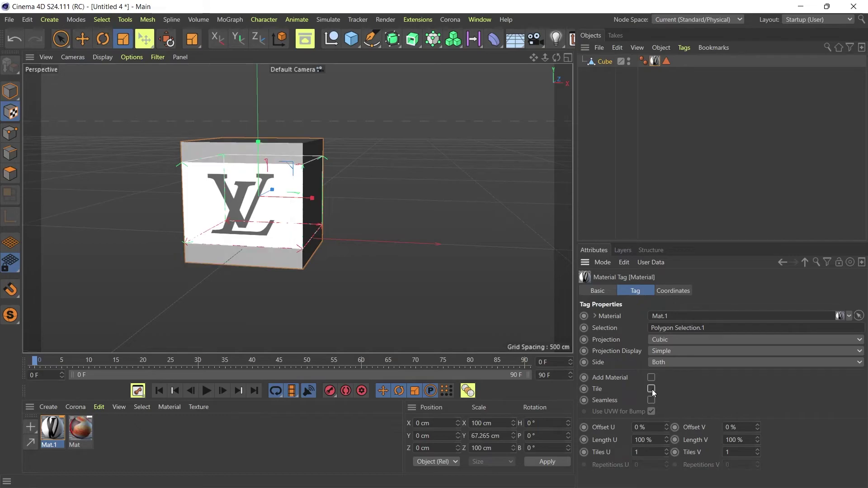
pyautogui.moveTo(259, 151); pyautogui.dragTo(257, 141)
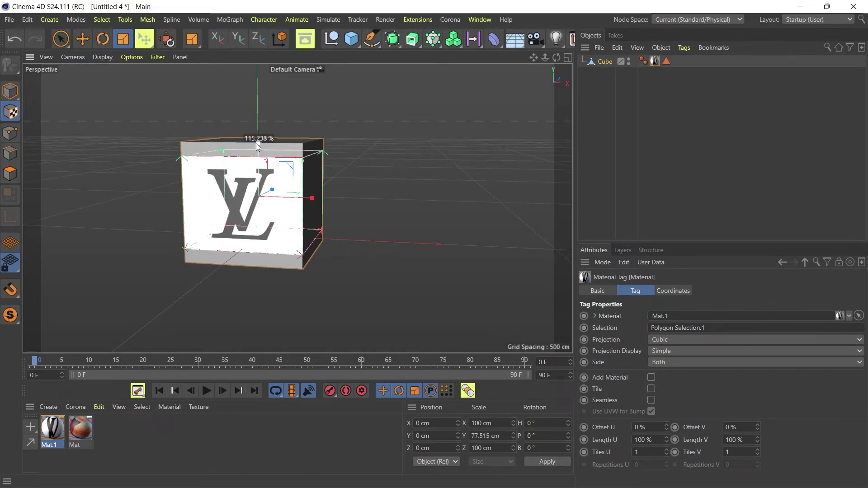
pyautogui.click(9, 92)
# Undo an accidental cube rotation, then rotate the texture projection to B -90°
pyautogui.click(106, 40)
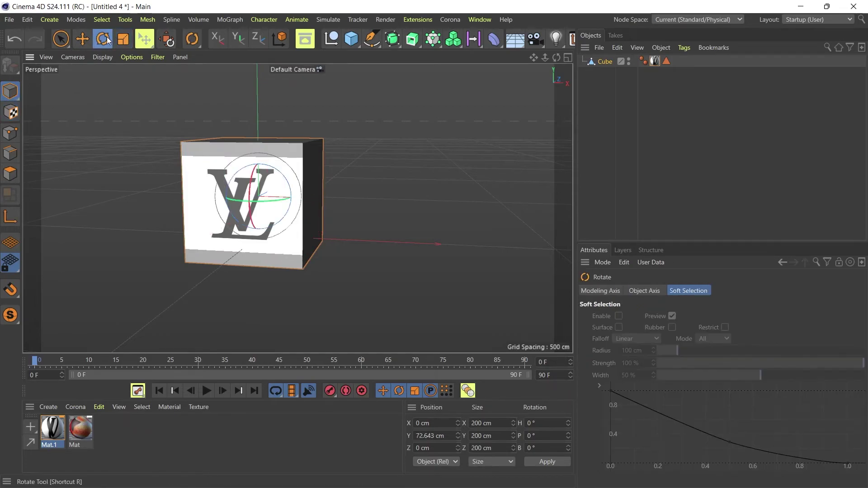
pyautogui.keyDown('alt'); pyautogui.moveTo(289, 136); pyautogui.dragTo(255, 145); pyautogui.keyUp('alt')
pyautogui.hotkey('ctrl', 'z')
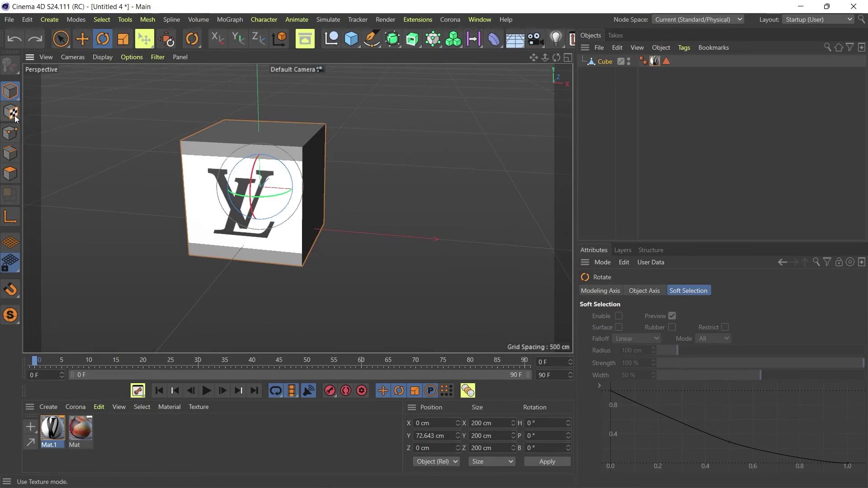
pyautogui.click(12, 116)
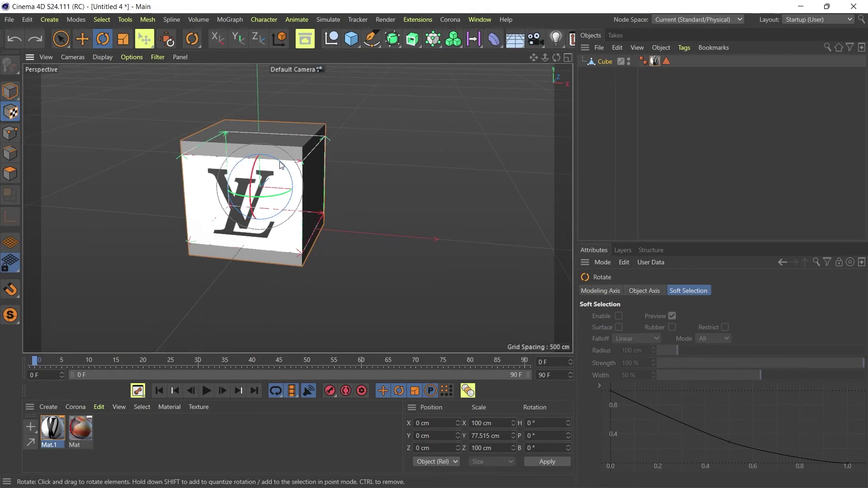
pyautogui.keyDown('alt'); pyautogui.moveTo(280, 165); pyautogui.dragTo(271, 142); pyautogui.keyUp('alt')
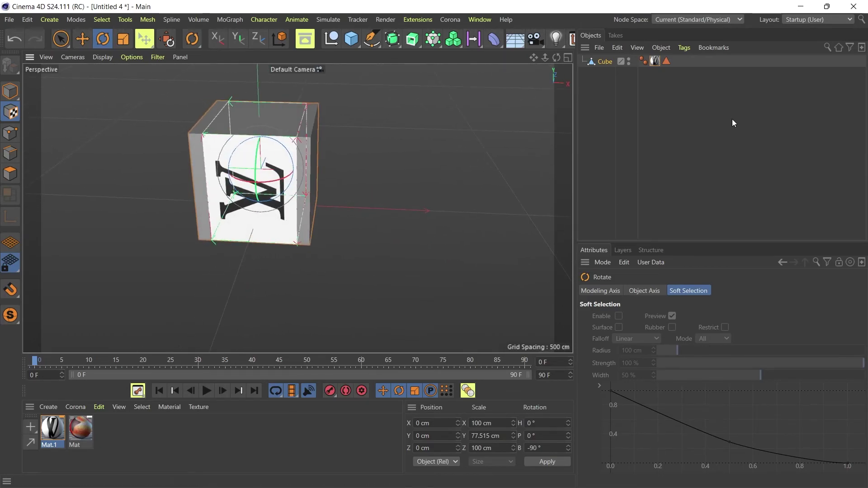
pyautogui.click(670, 84)
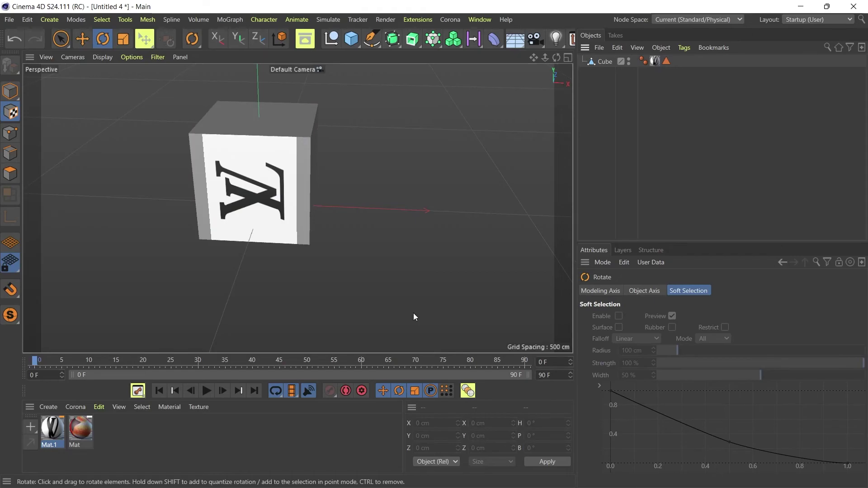
# Generate UVW Coordinates from the cube's Mat.1 material tag
pyautogui.click(655, 61)
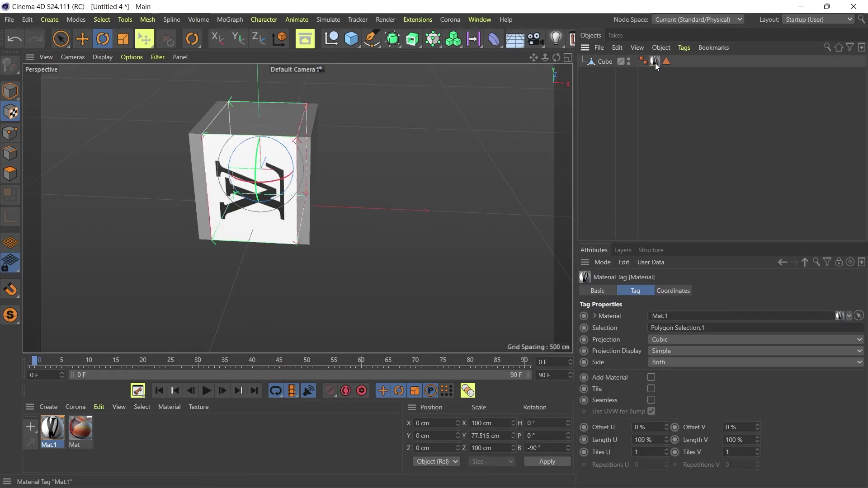
pyautogui.rightClick(655, 62)
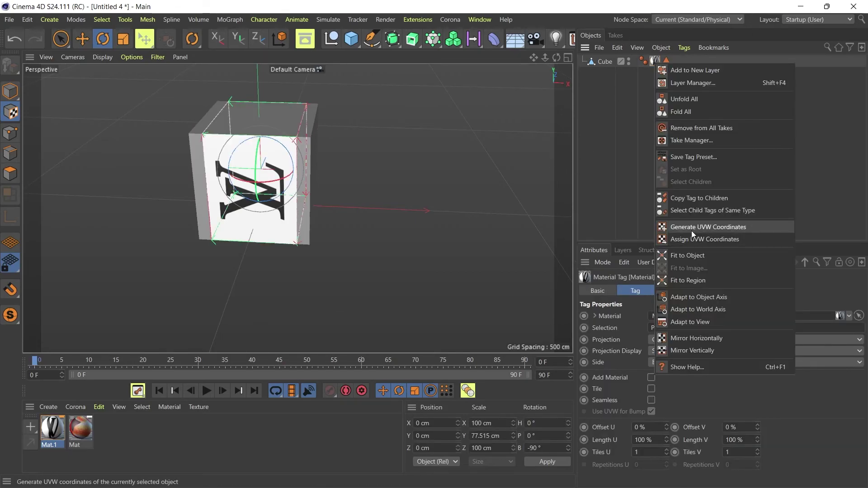
pyautogui.click(720, 227)
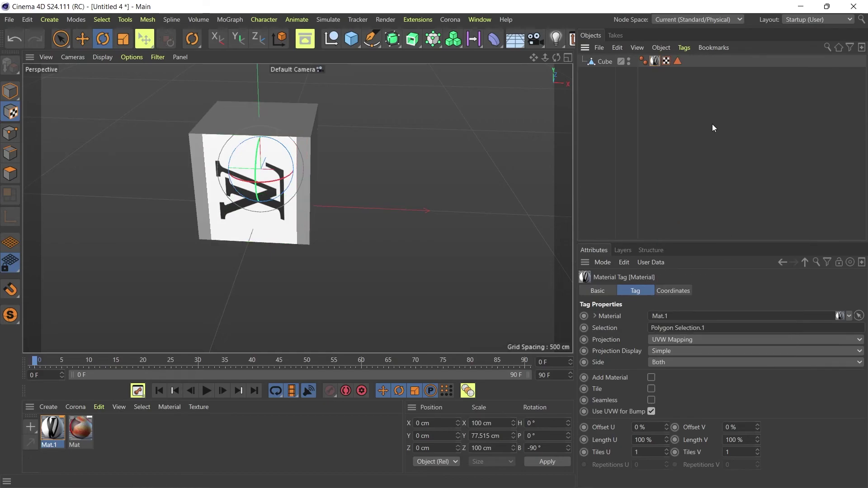
pyautogui.moveTo(286, 157); pyautogui.dragTo(316, 208)
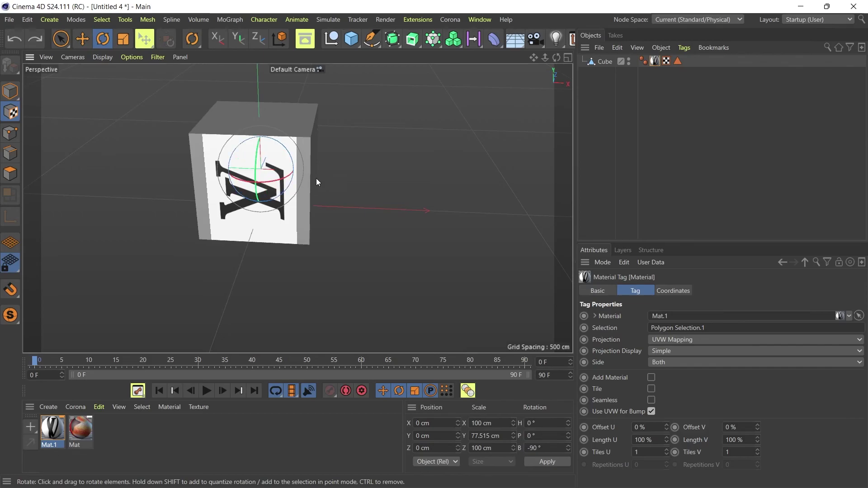
# Undo the stray texture rotation, select the cube in Model mode, and inspect the logo
pyautogui.hotkey('ctrl', 'z')
pyautogui.keyDown('alt'); pyautogui.moveTo(253, 167); pyautogui.dragTo(294, 199); pyautogui.keyUp('alt')
pyautogui.click(10, 91)
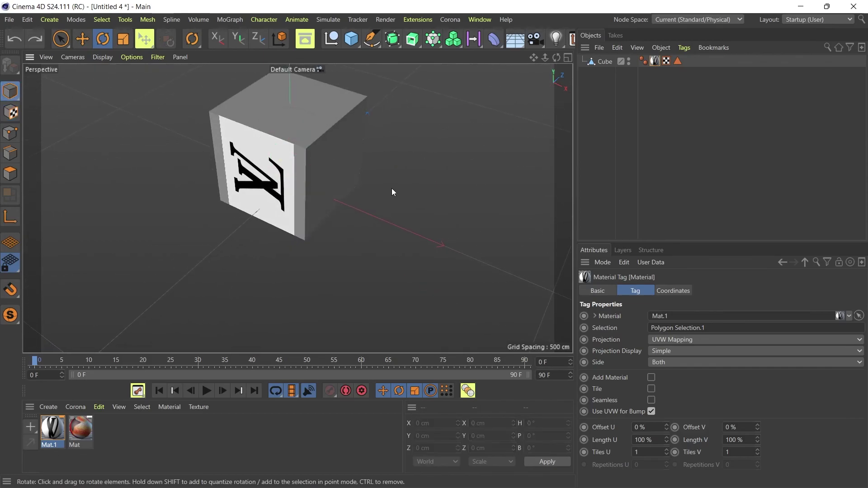
pyautogui.click(280, 163)
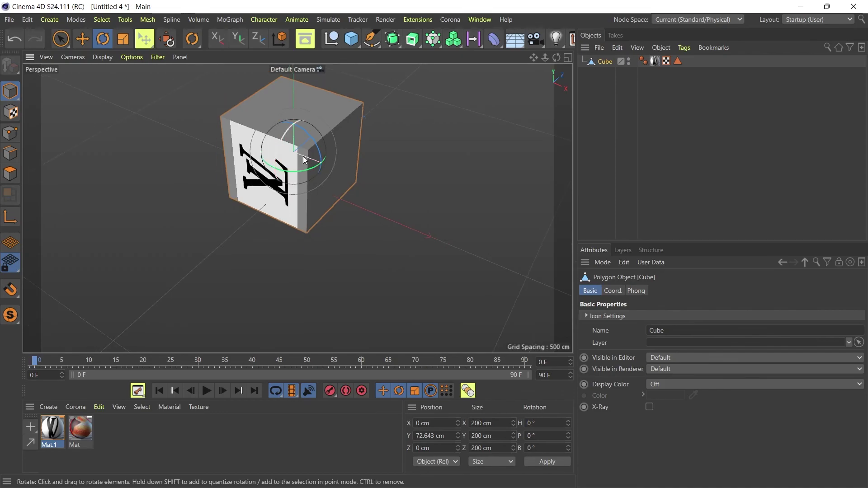
pyautogui.keyDown('alt'); pyautogui.moveTo(325, 163); pyautogui.dragTo(264, 129); pyautogui.keyUp('alt')
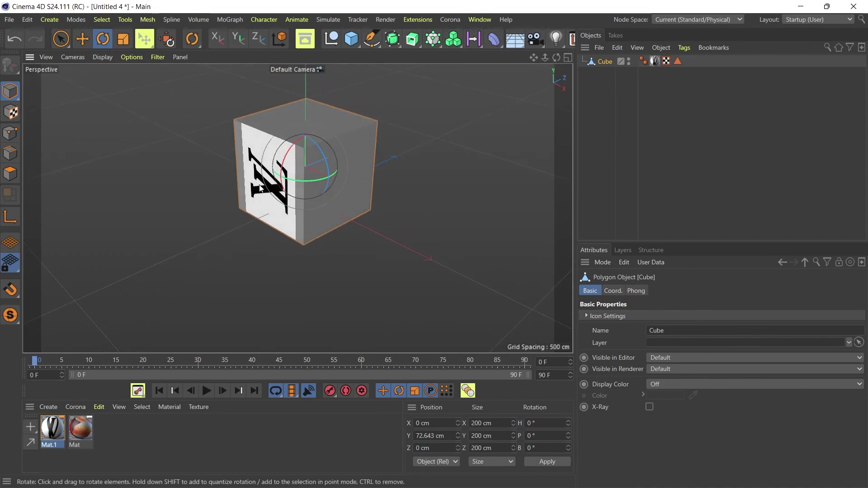
pyautogui.keyDown('alt'); pyautogui.moveTo(288, 131); pyautogui.dragTo(332, 131, button='right'); pyautogui.keyUp('alt')
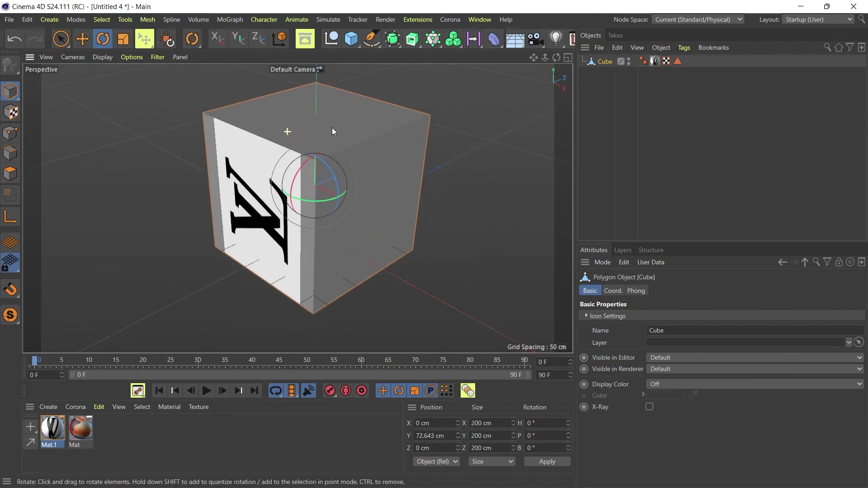
pyautogui.keyDown('alt'); pyautogui.moveTo(283, 131); pyautogui.dragTo(336, 142); pyautogui.keyUp('alt')
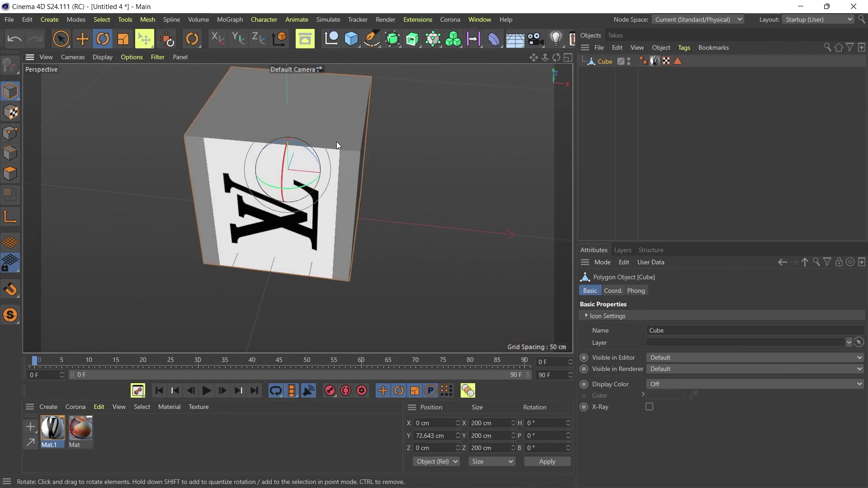